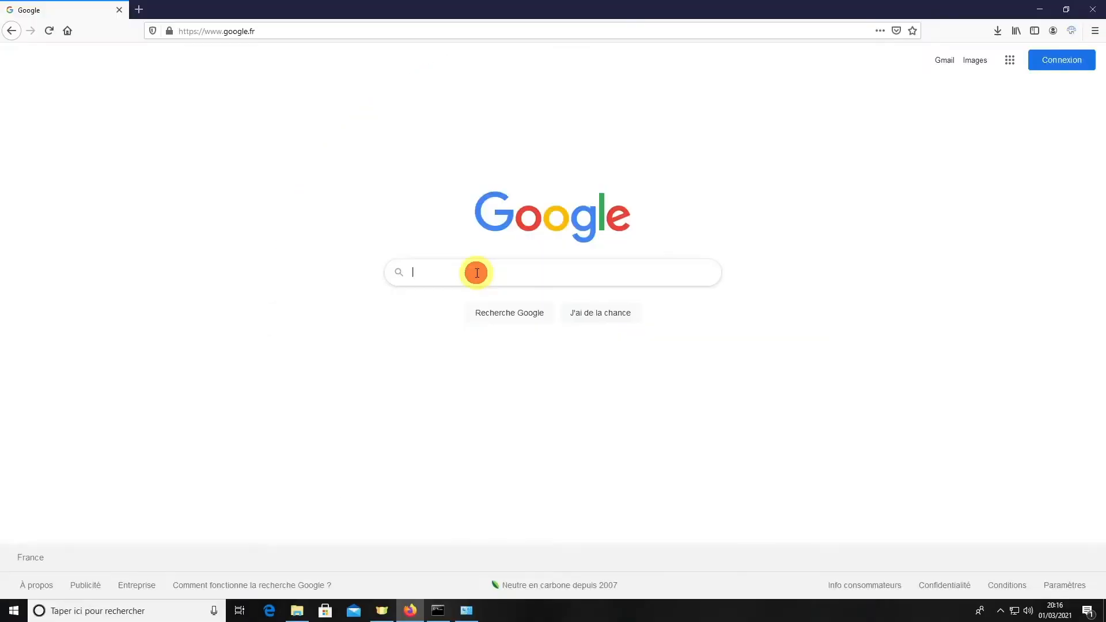
Search the web for dbeaver and download the Windows 64 bit installer of Community Edition 21.0.0 from the official download page
click(477, 273)
text(dbeaver)
key(Return)
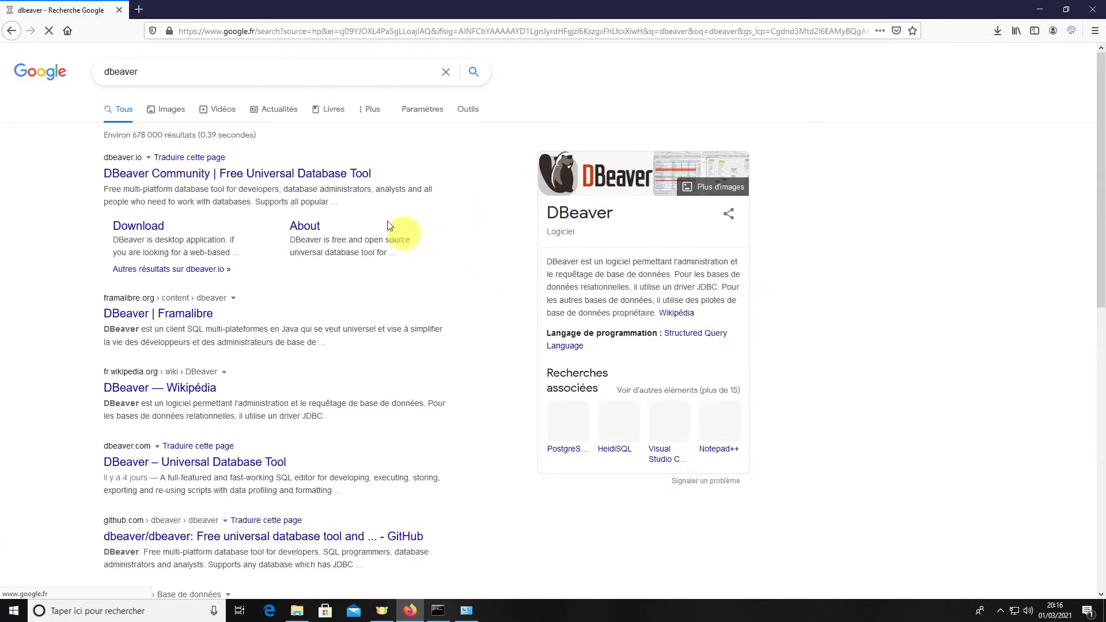
click(136, 230)
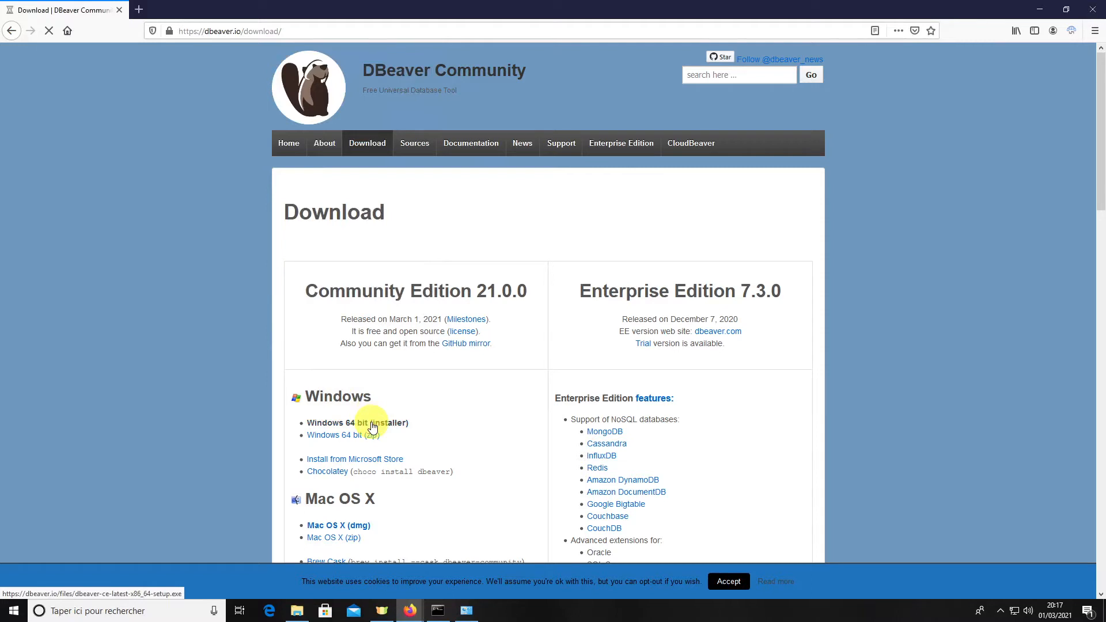
click(373, 426)
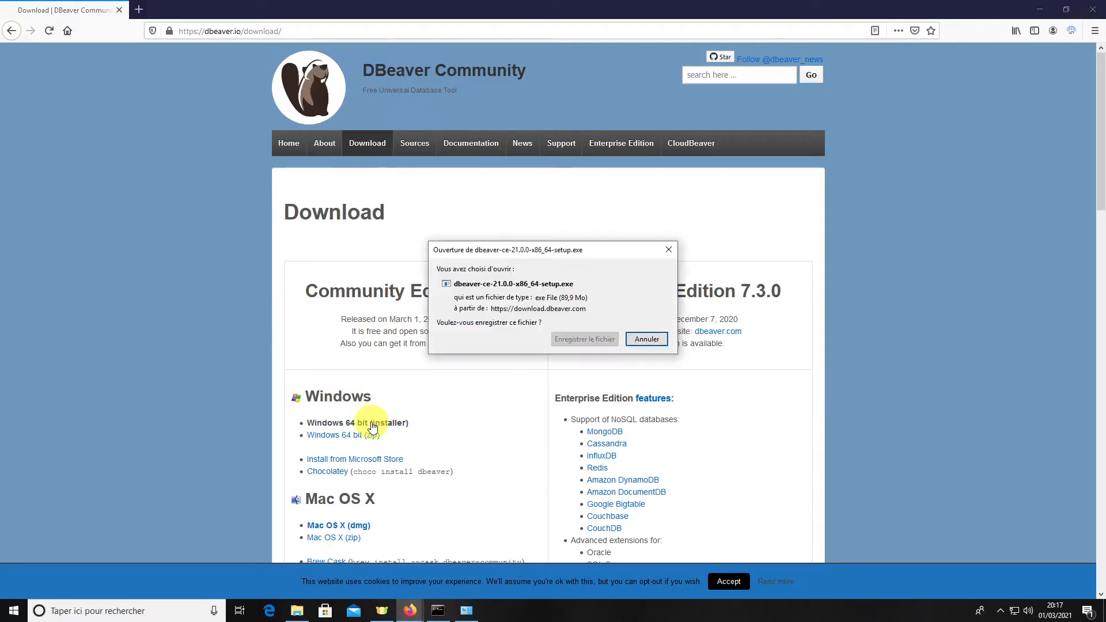
click(556, 343)
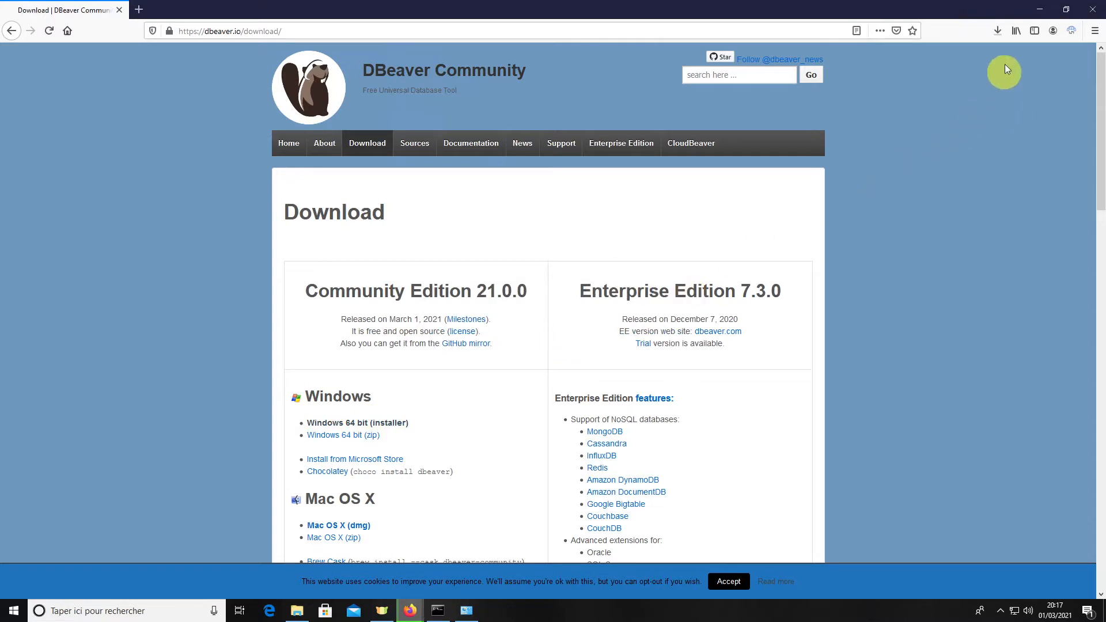
Run the downloaded dbeaver-ce-21.0.0-x86_64-setup.exe in Français, choose installation for all users and authorise the installer to make changes
click(997, 32)
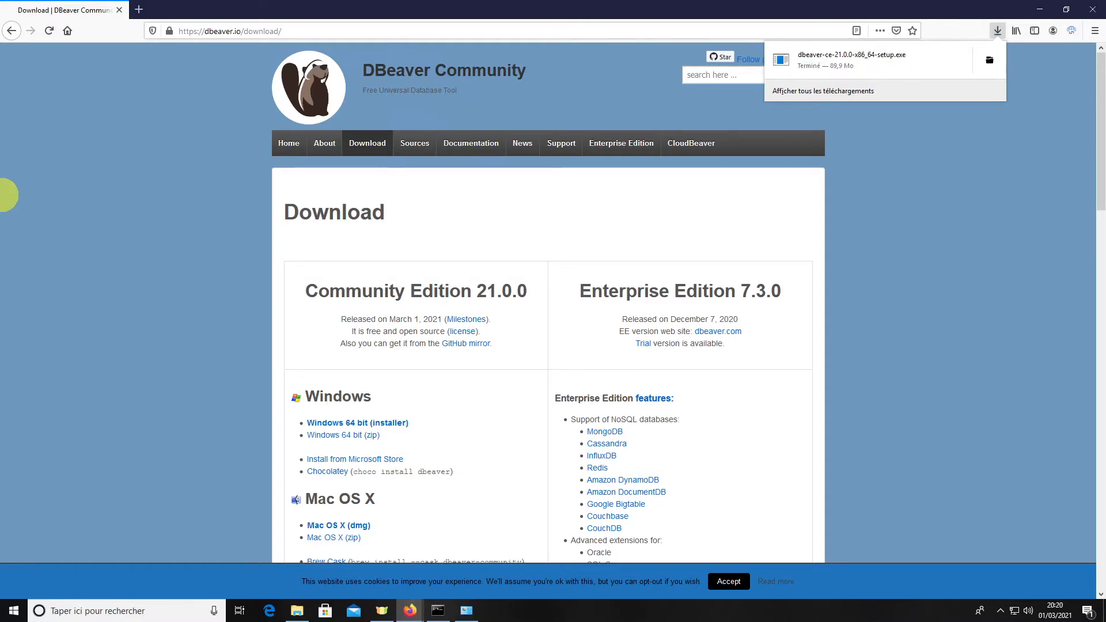
click(817, 64)
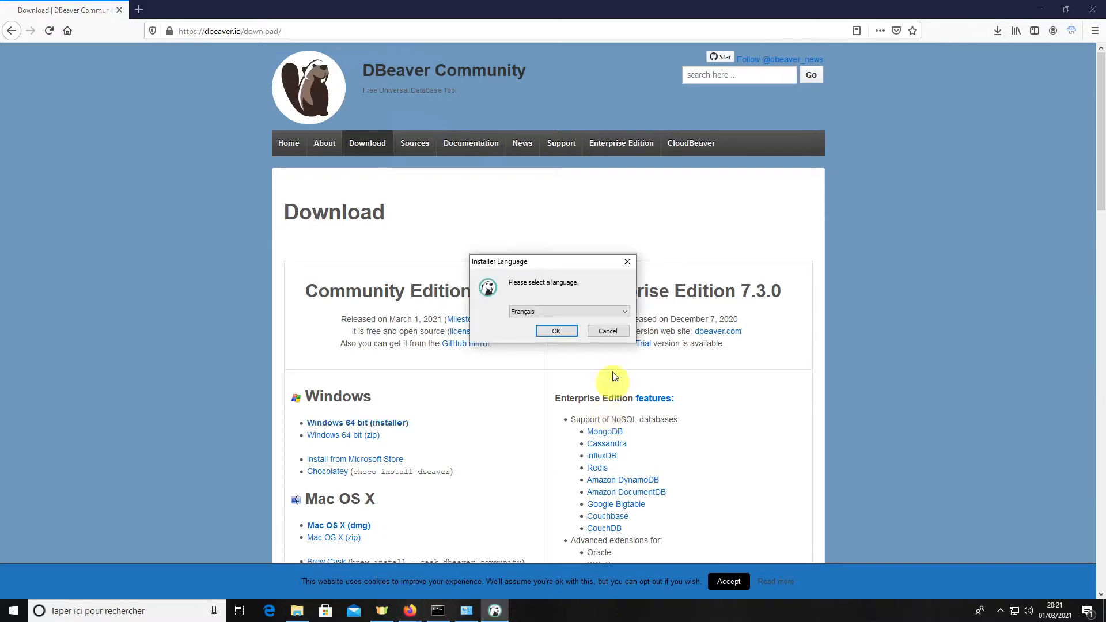
click(557, 330)
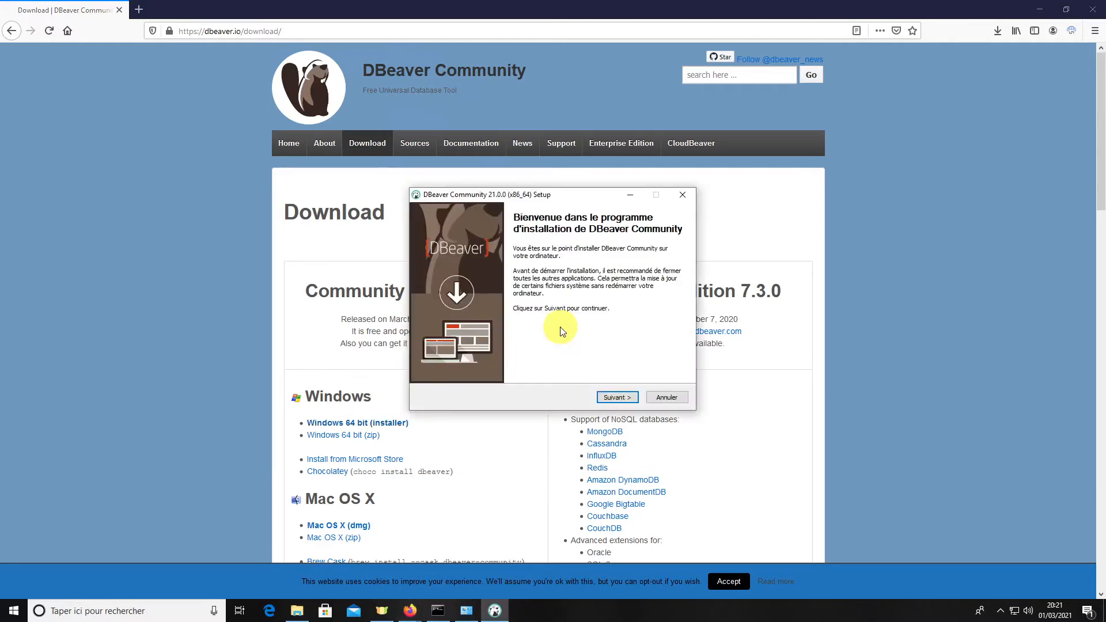
click(617, 397)
click(617, 399)
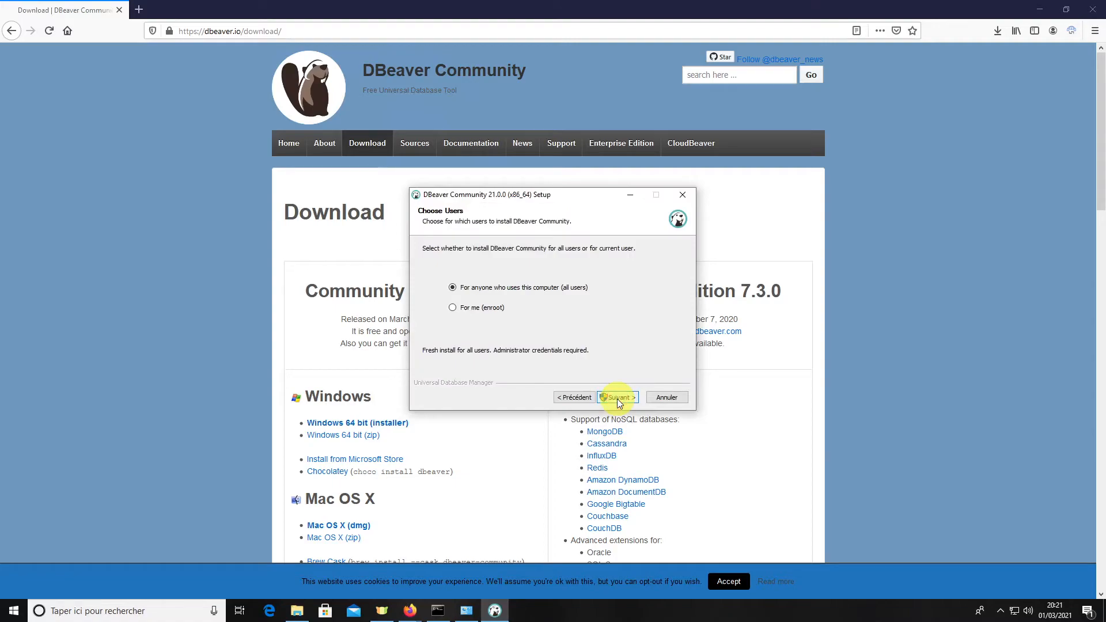
click(617, 399)
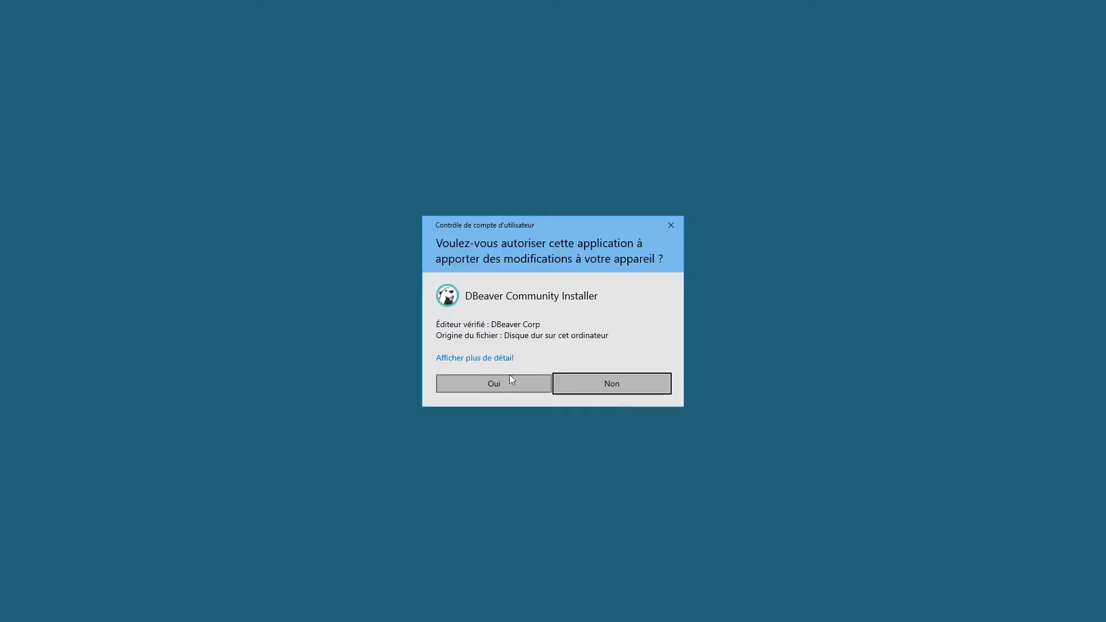
click(507, 381)
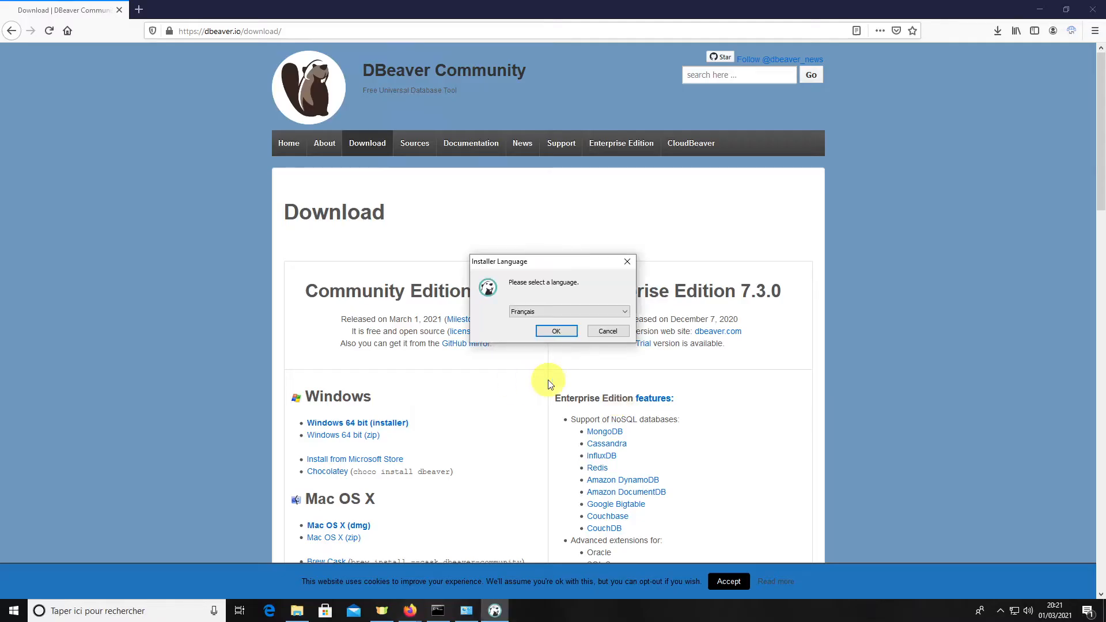
Confirm Français in the restarted setup, accept the licence and add Associate .SQL files to the components
click(557, 333)
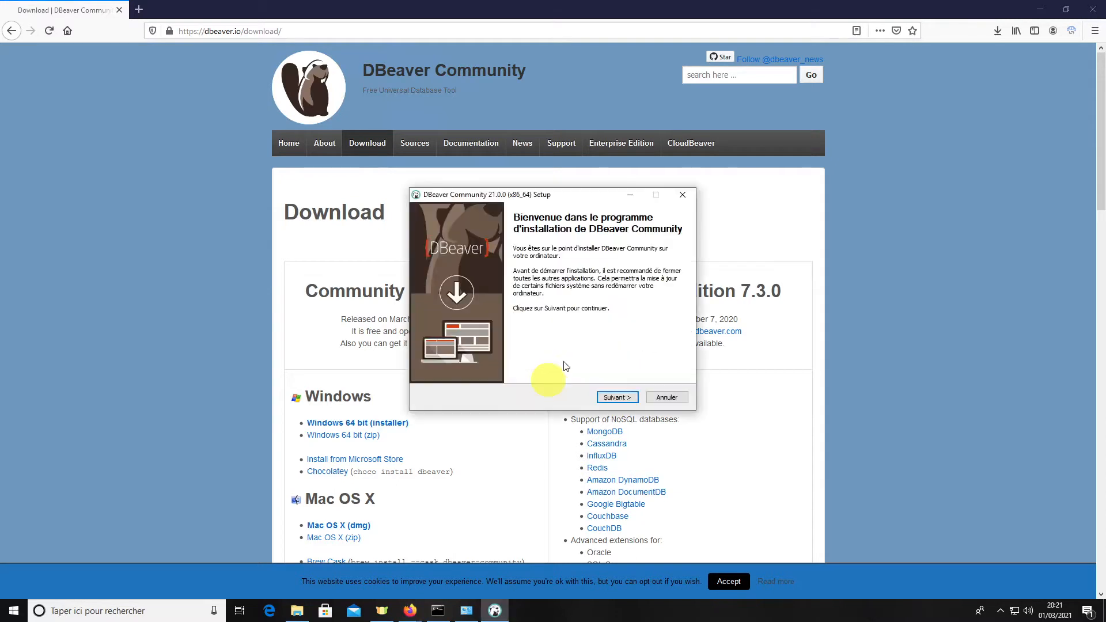
click(616, 398)
click(617, 398)
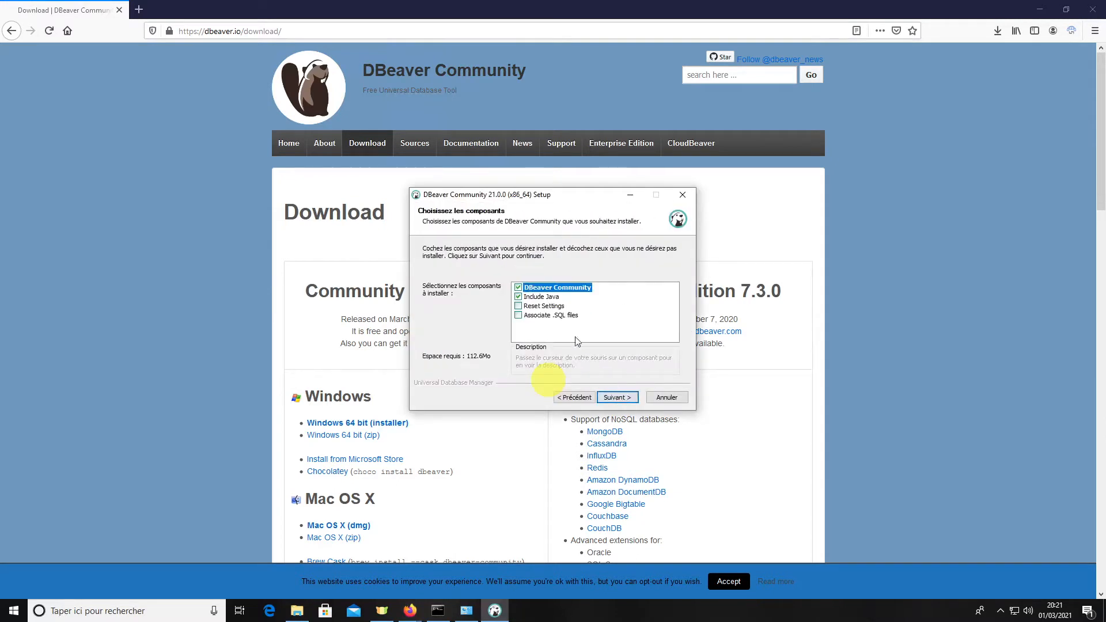
click(545, 315)
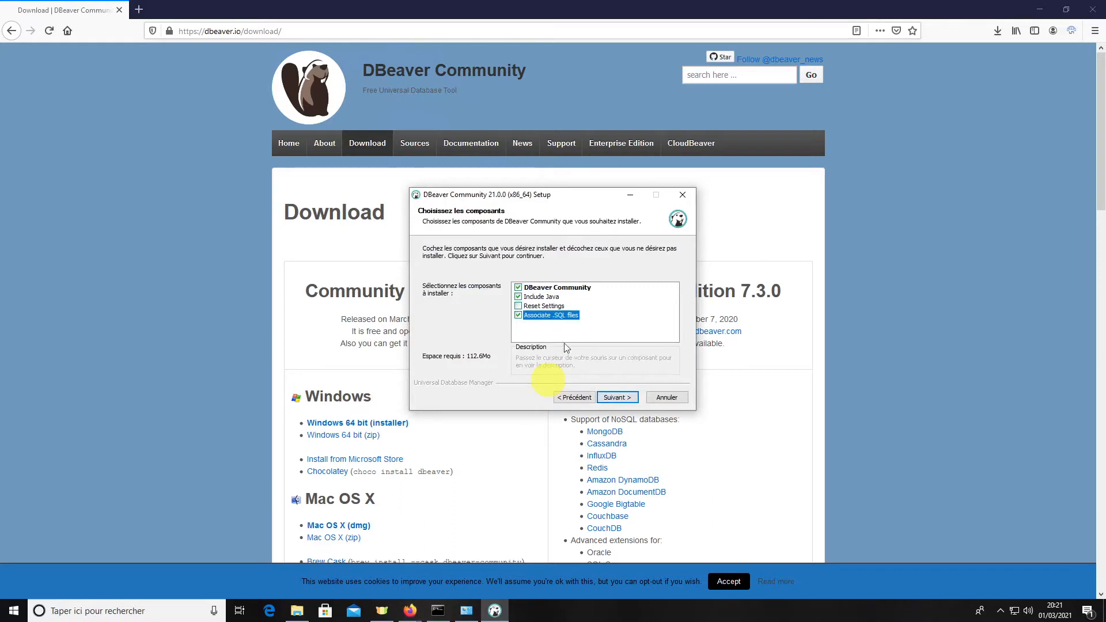
Install DBeaver Community in the default folders and finish the setup with Create Desktop Shortcut enabled
click(615, 399)
click(614, 398)
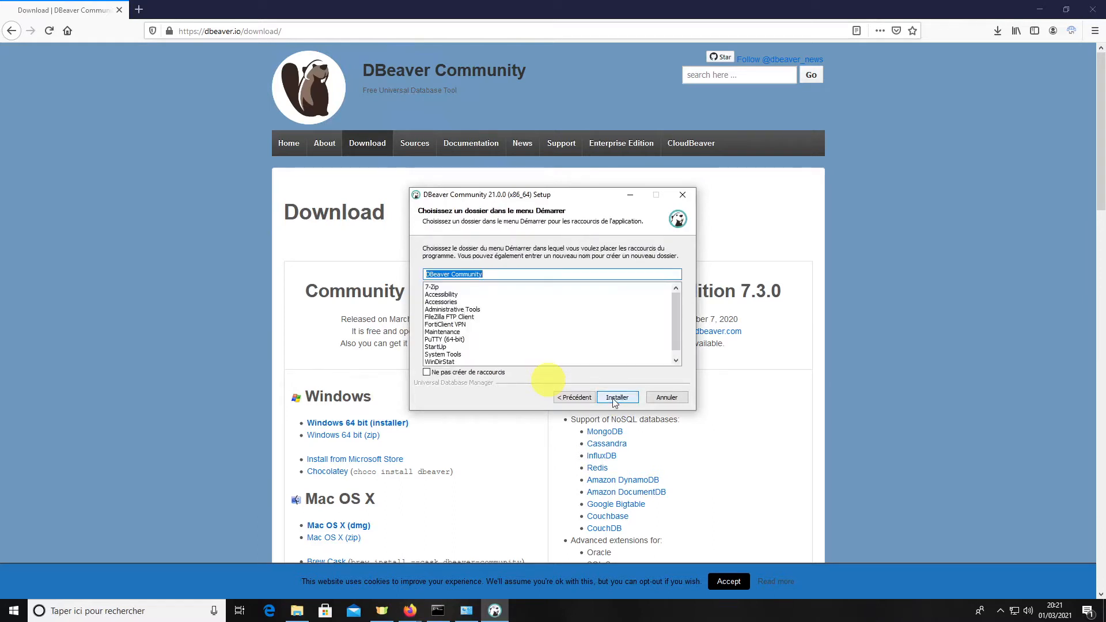
click(614, 398)
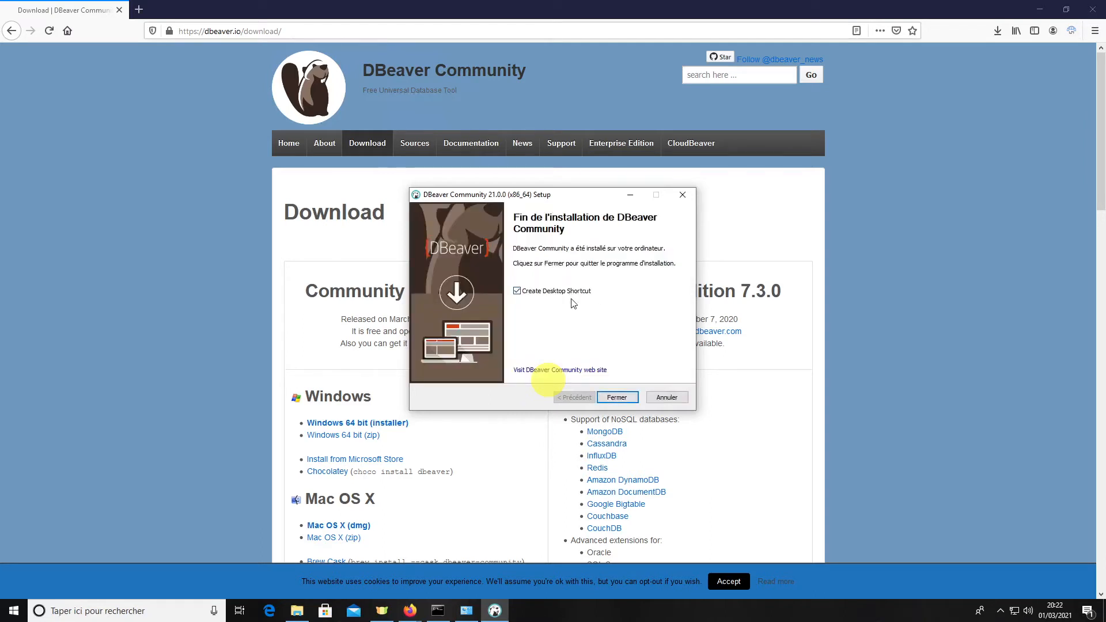
click(607, 397)
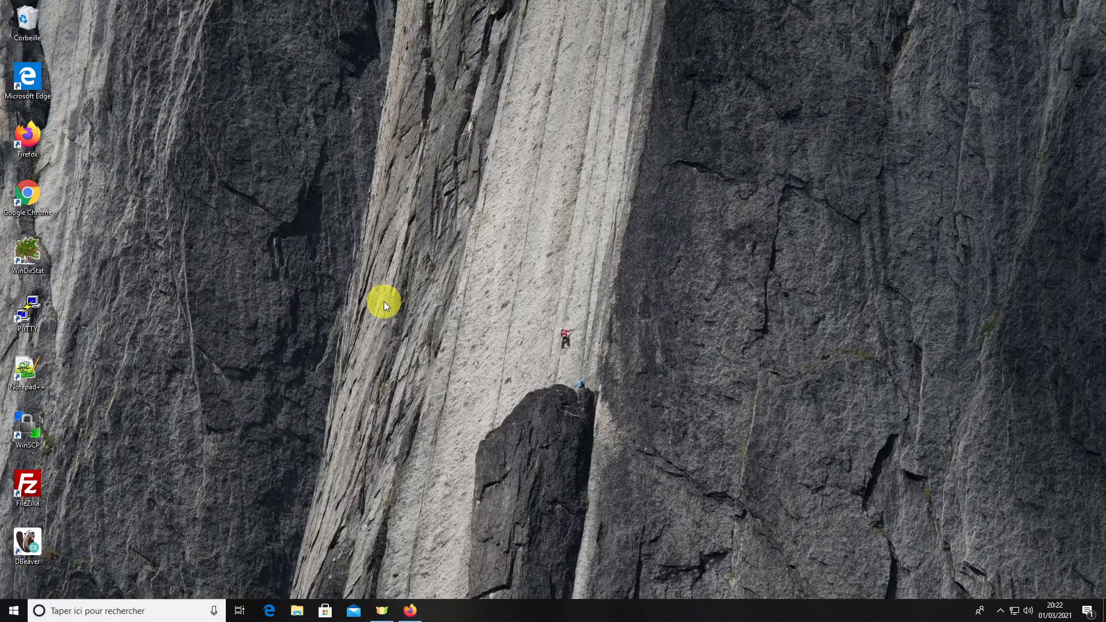
Launch DBeaver from the desktop and accept the creation of the sample database
click(40, 541)
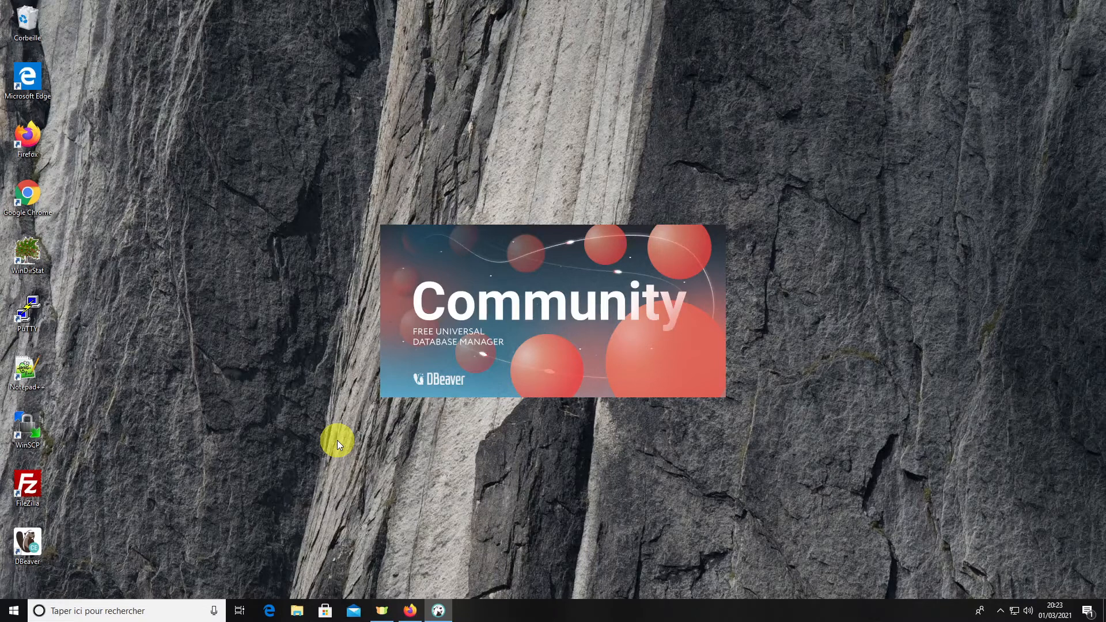
click(601, 405)
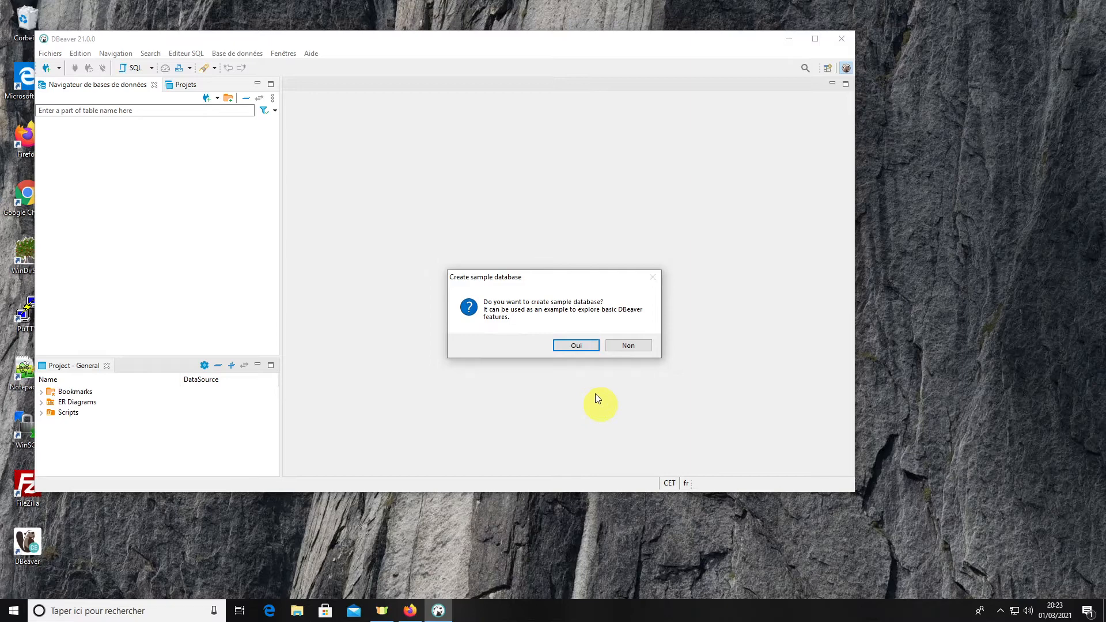
click(585, 344)
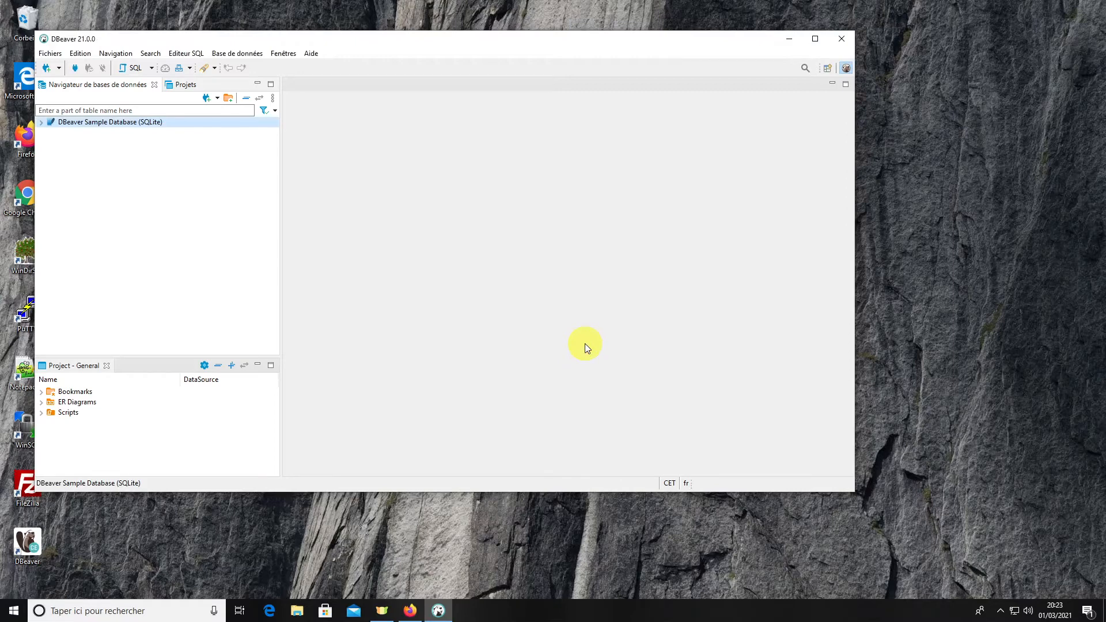
Connect to the DBeaver Sample Database, downloading the missing SQLite driver files, and expand its Tables folder
click(40, 122)
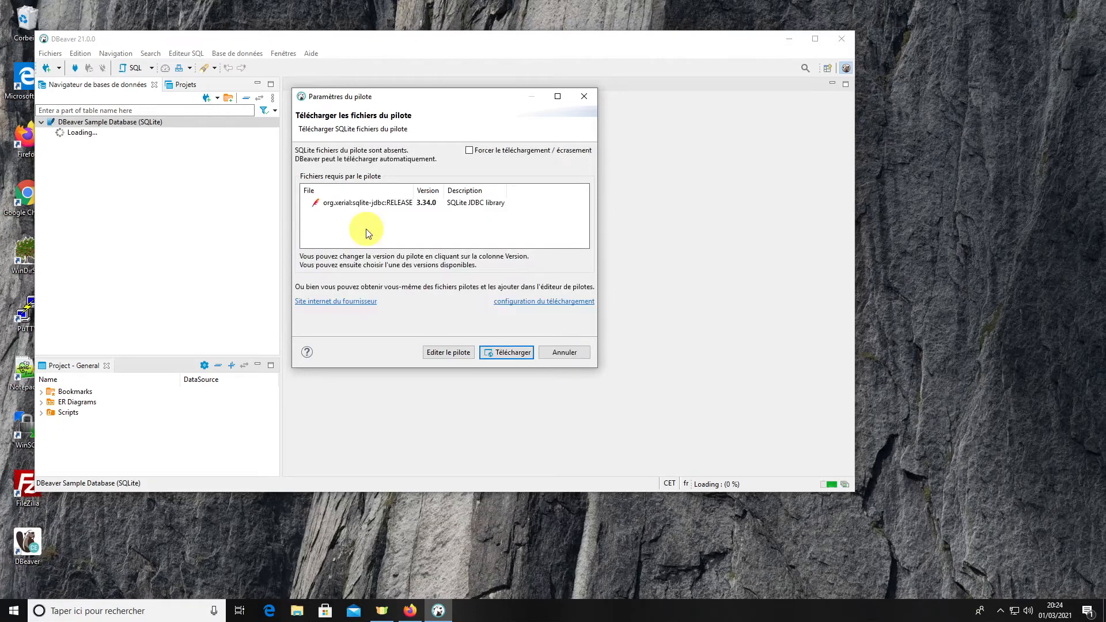
click(495, 351)
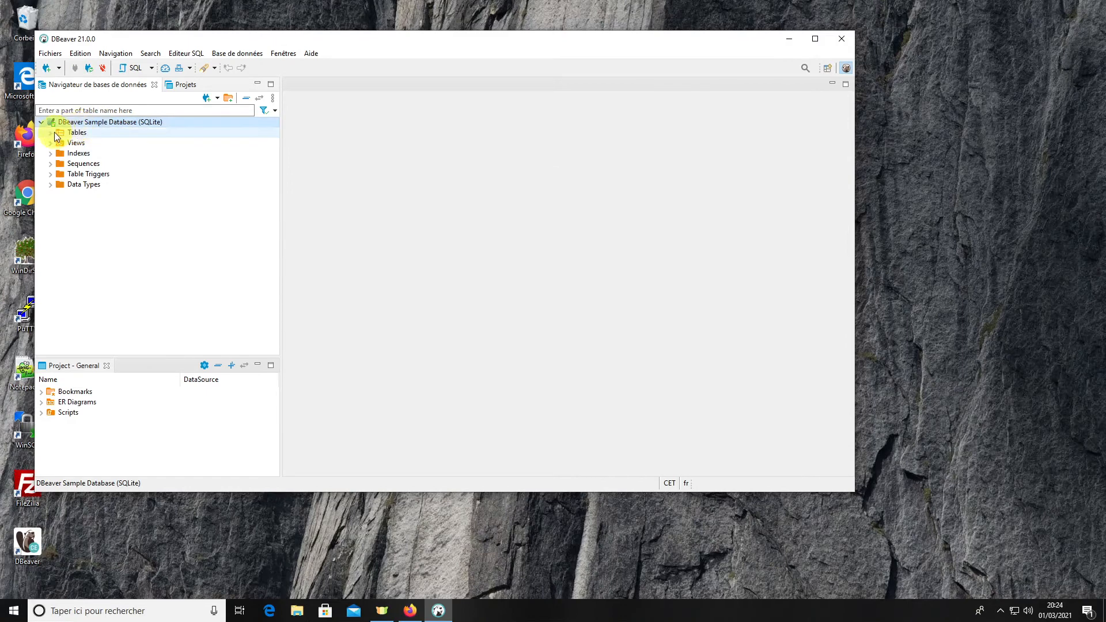
click(53, 135)
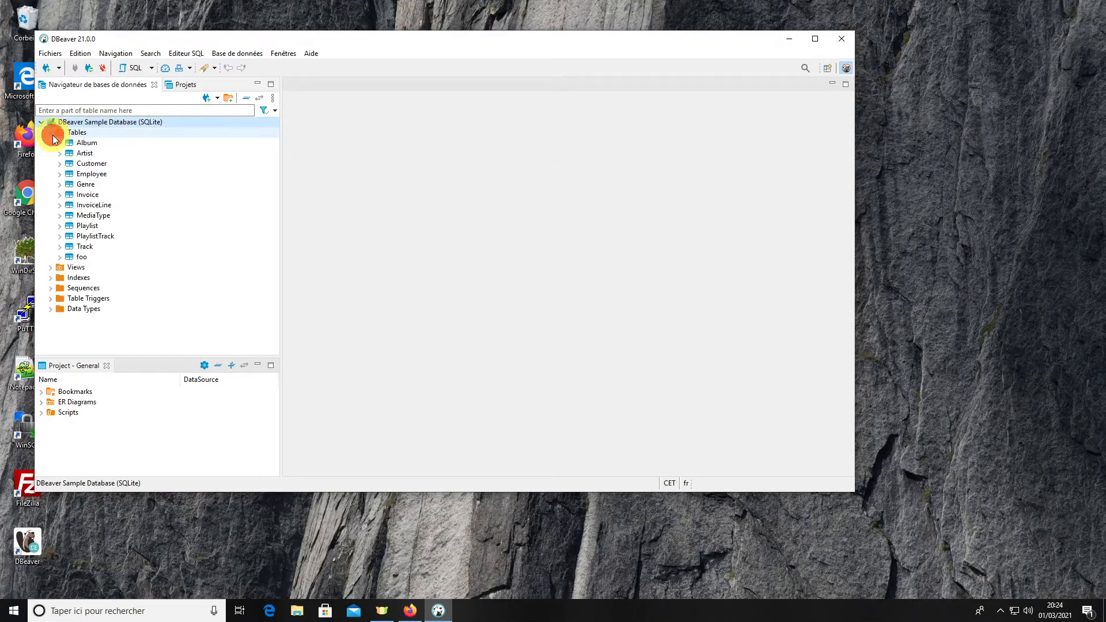
Open the Employee table of the sample database and examine its properties, data and ER diagram
click(80, 144)
click(79, 174)
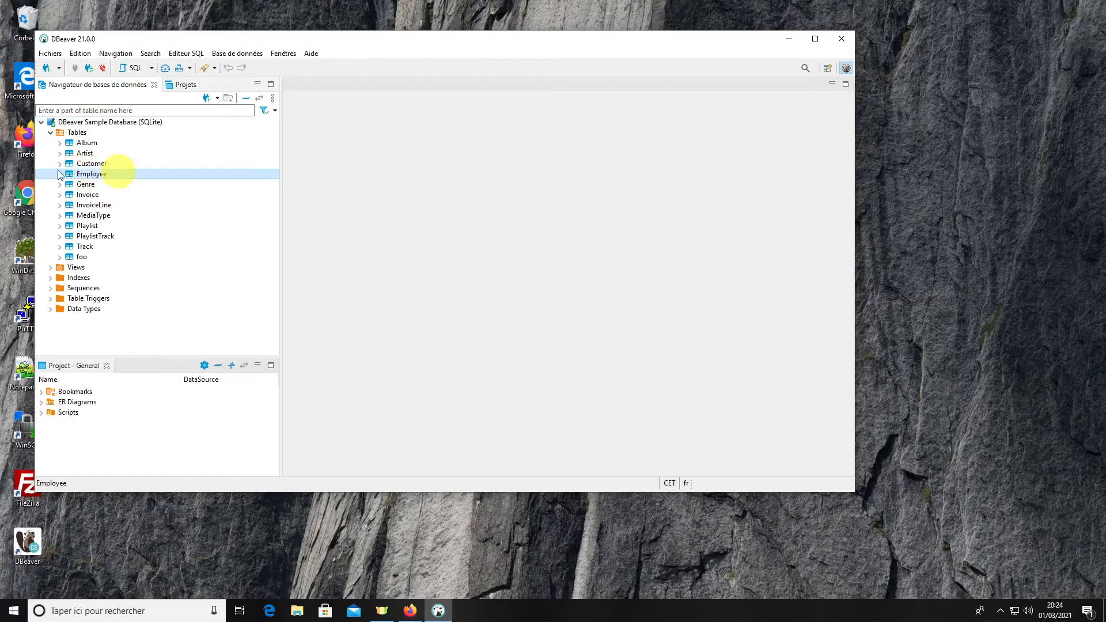
double_click(97, 174)
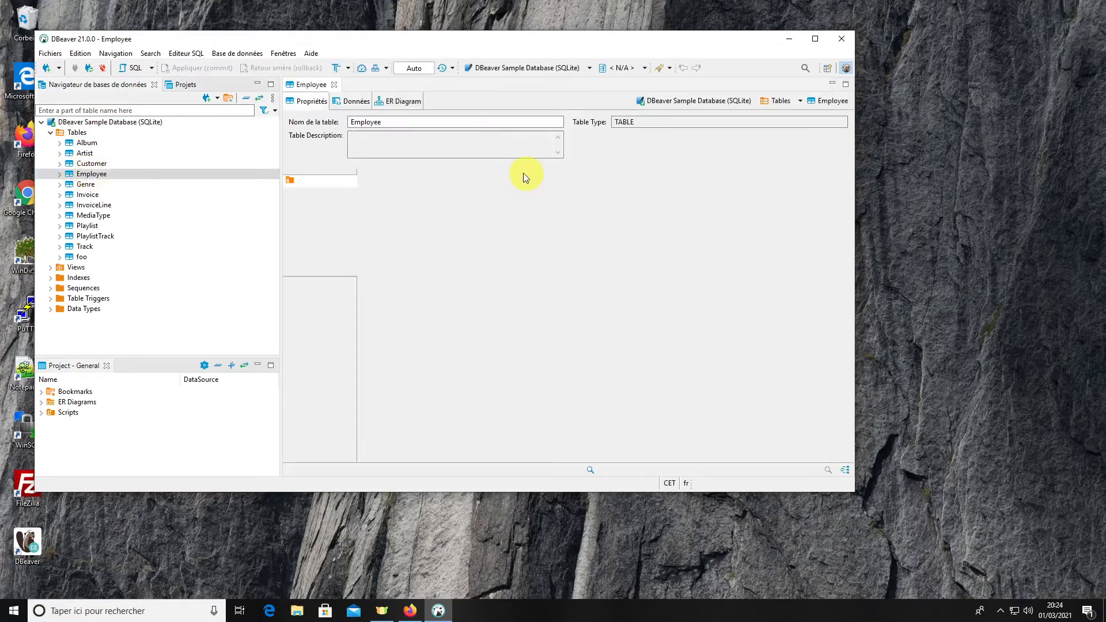
click(349, 102)
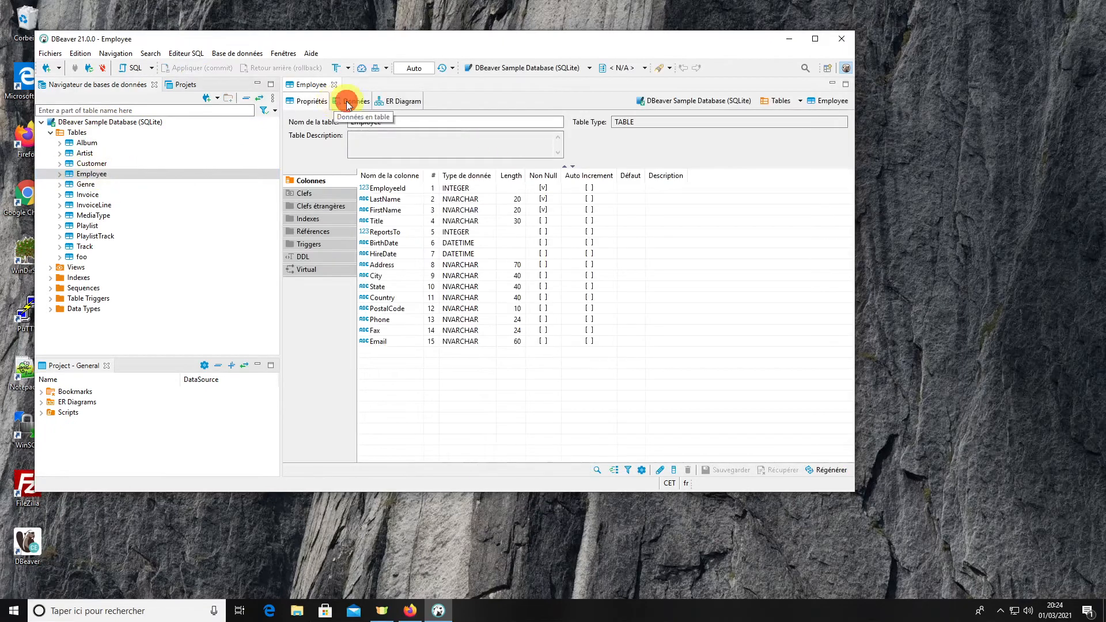
click(397, 102)
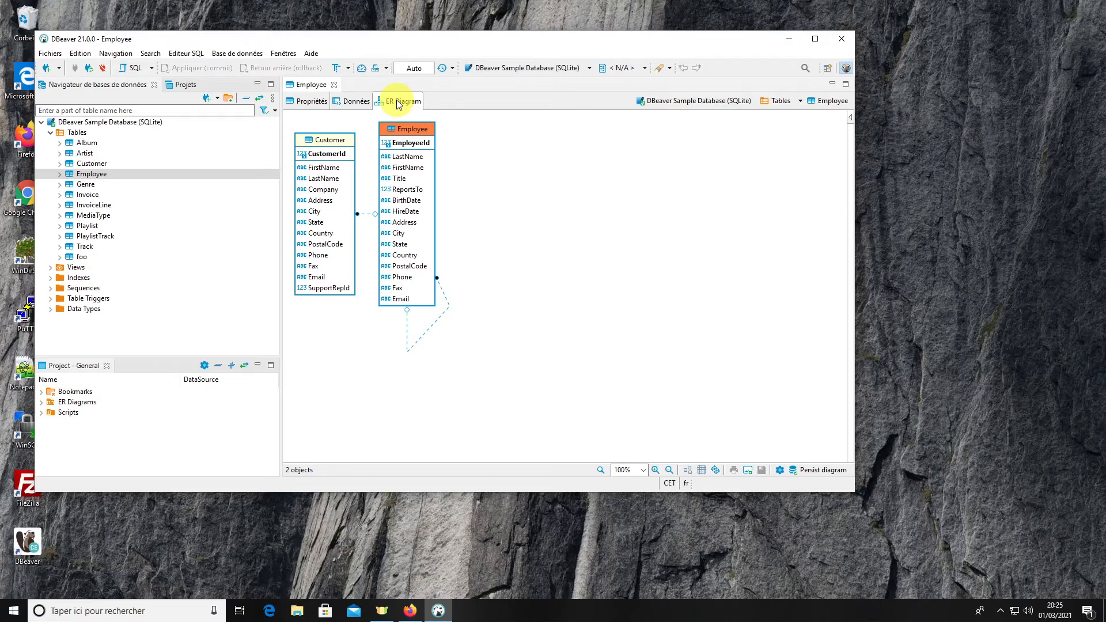
Start a new database connection of type SQLite and proceed to its connection settings
click(234, 54)
click(235, 67)
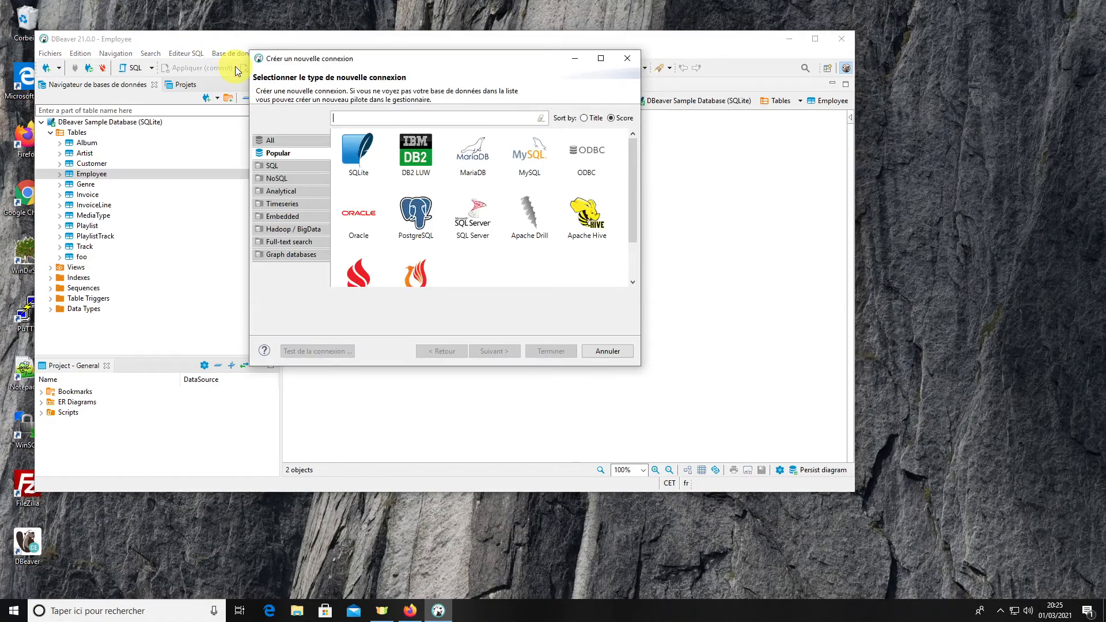
click(354, 150)
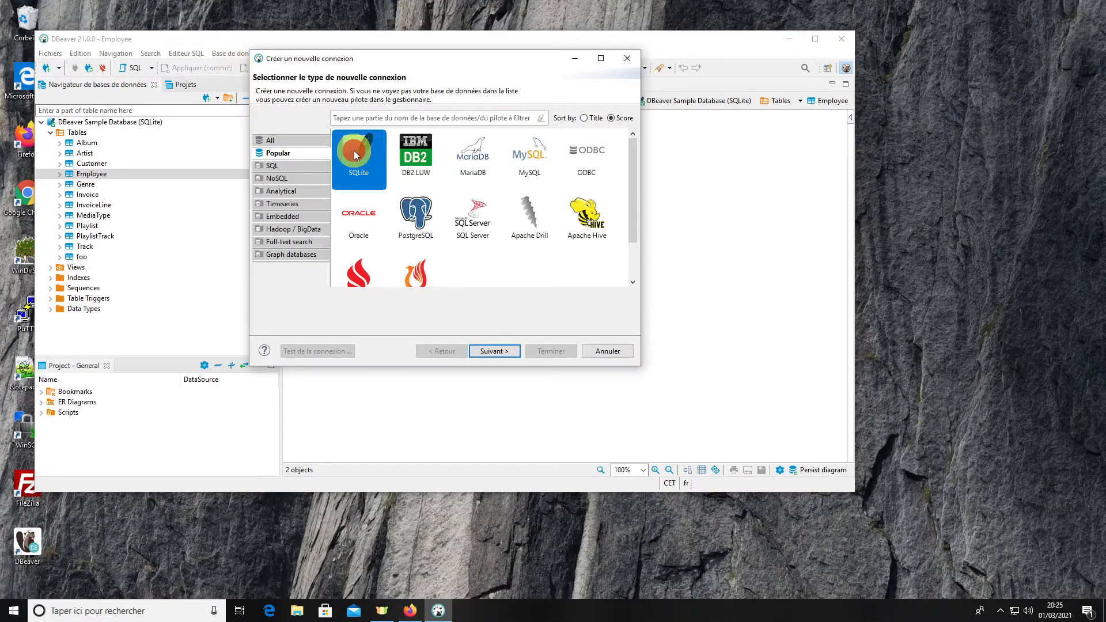
click(491, 352)
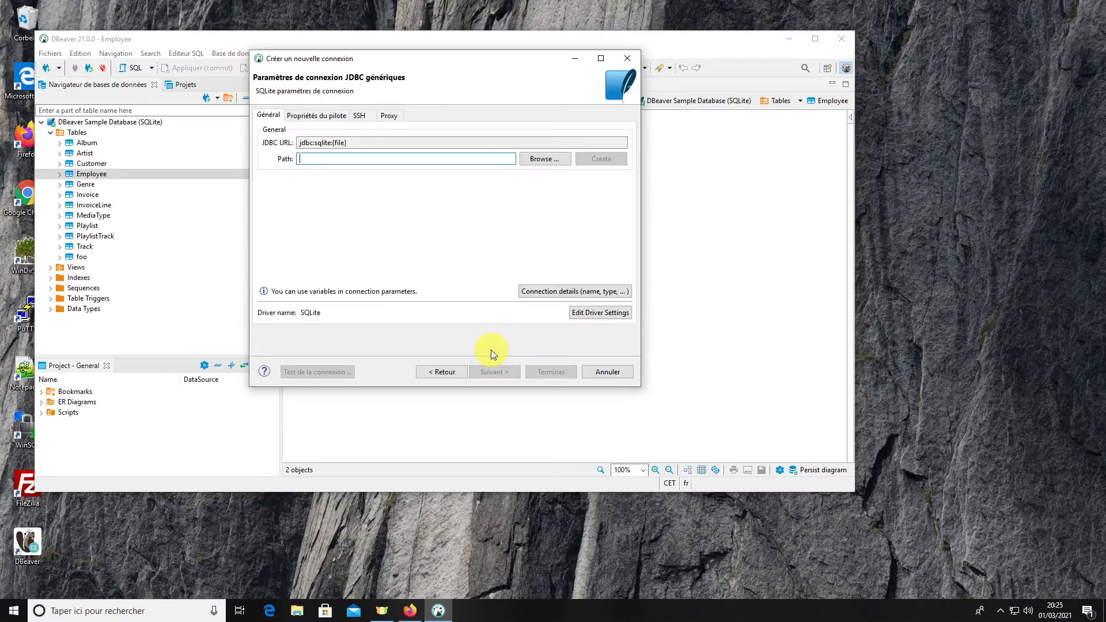
Set the connection's database file to facturation.sqlite from the Téléchargements folder, create the connection and expand it in the database navigator
click(552, 159)
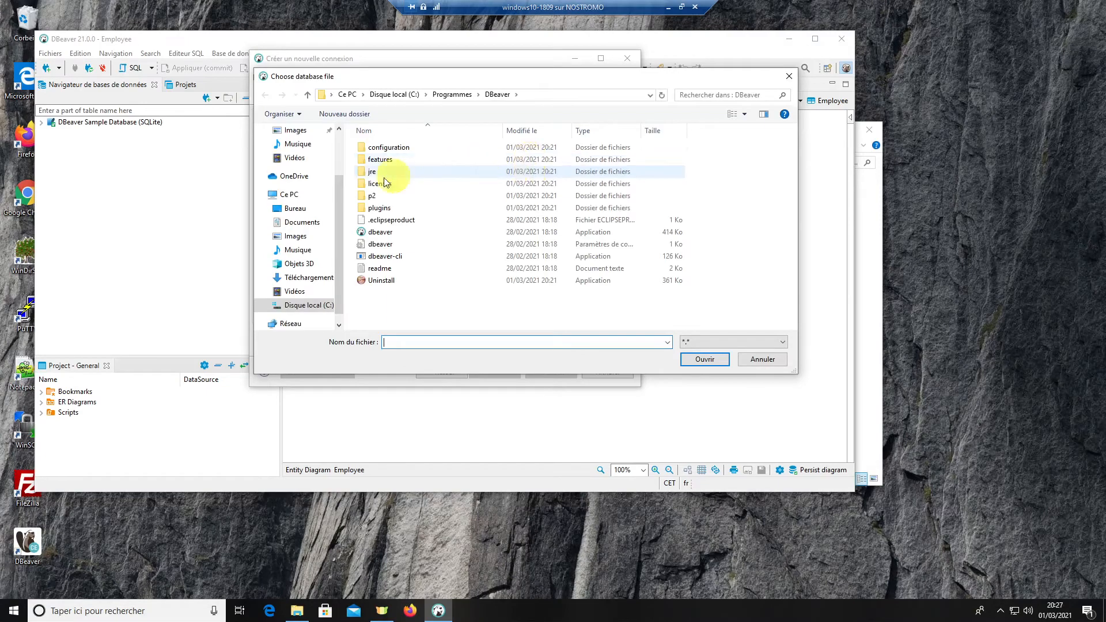
scroll(341, 192, up, 2)
click(304, 167)
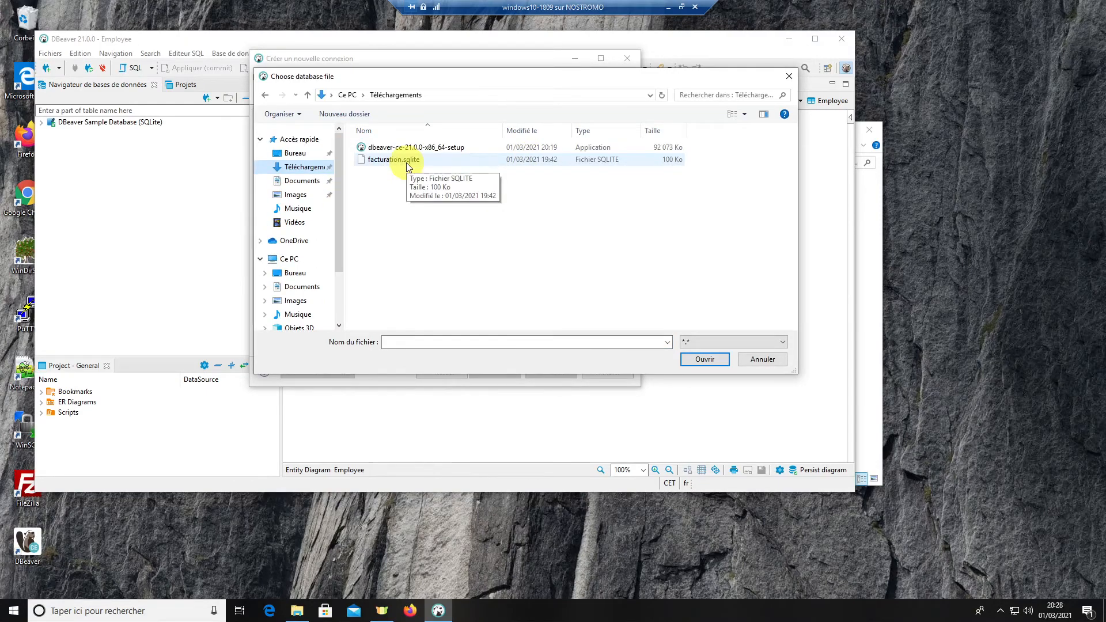
click(406, 163)
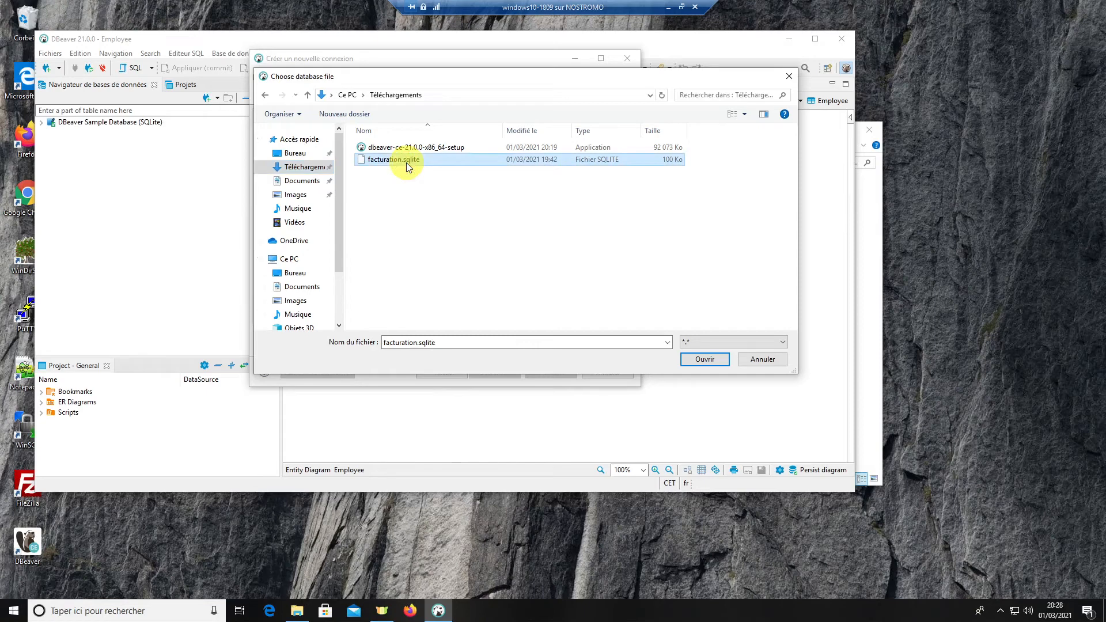
click(696, 360)
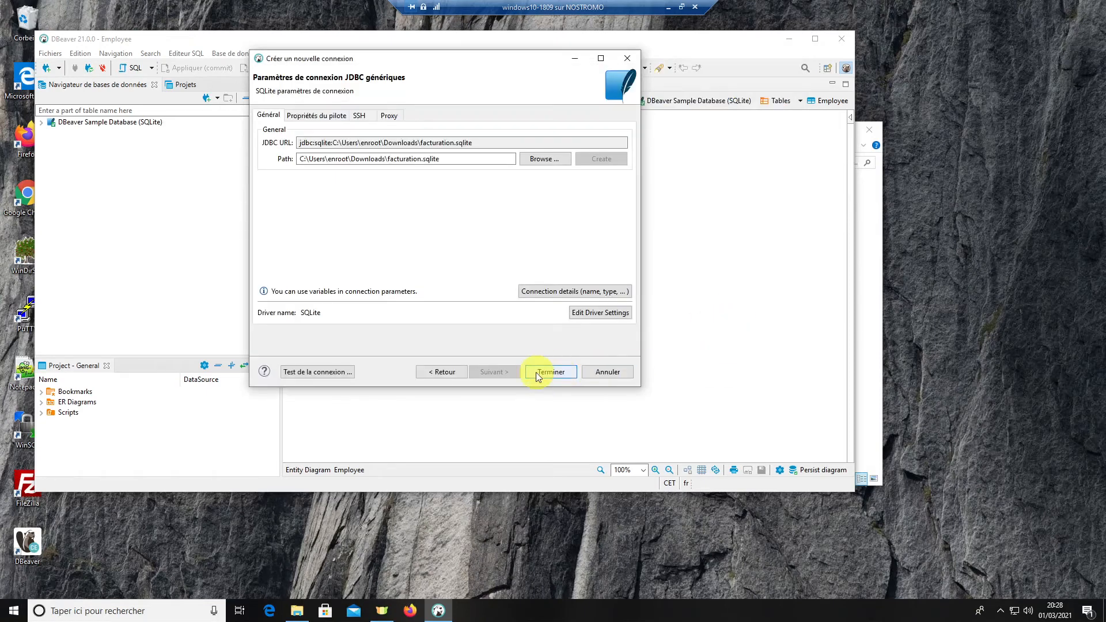
click(535, 373)
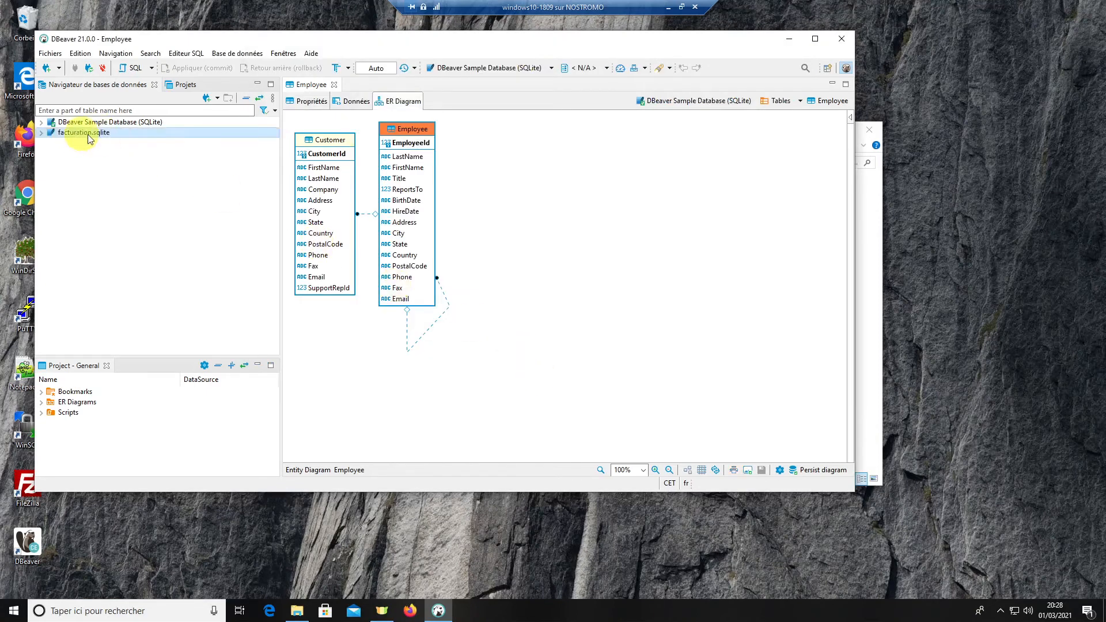
click(41, 134)
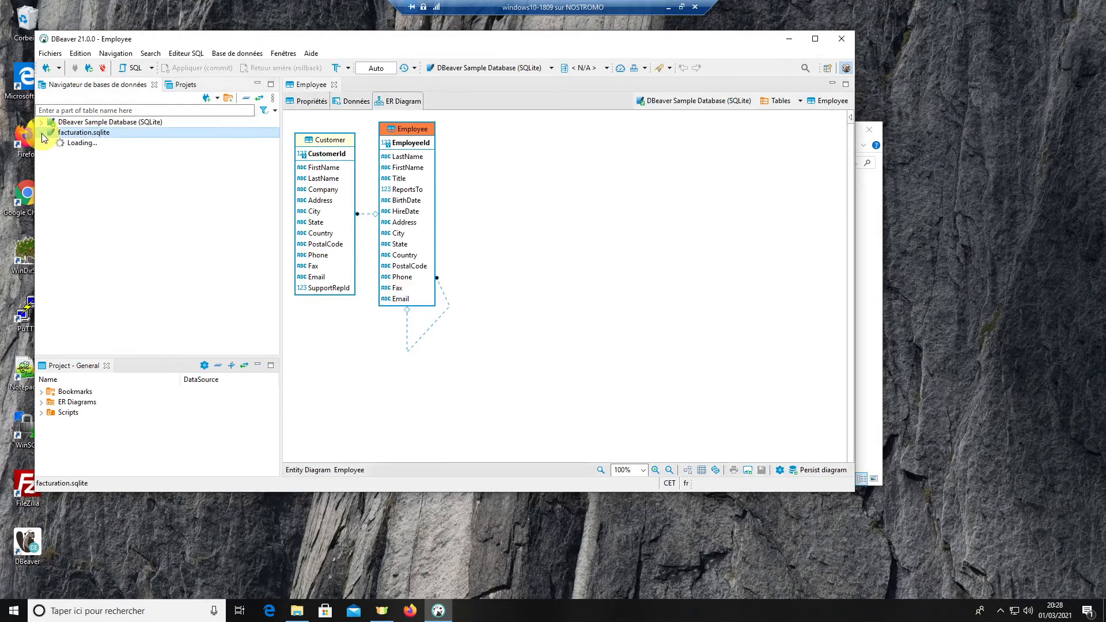
Open the Tables overview of facturation.sqlite, select the tables from CLIENTS to PRODUITS and view the database's ER diagram
click(74, 143)
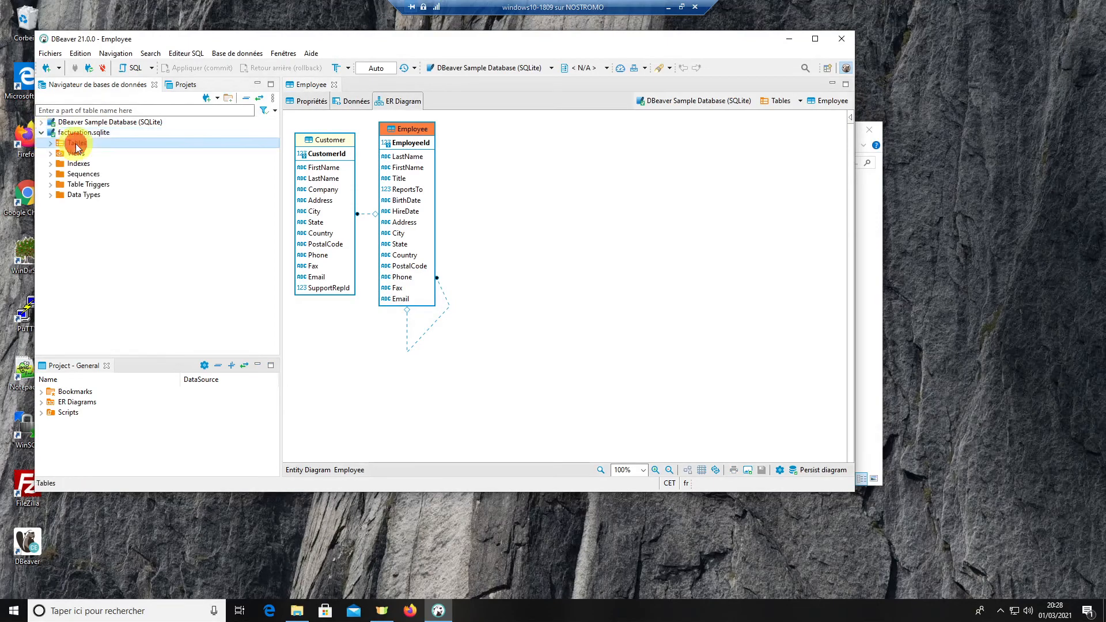
double_click(75, 144)
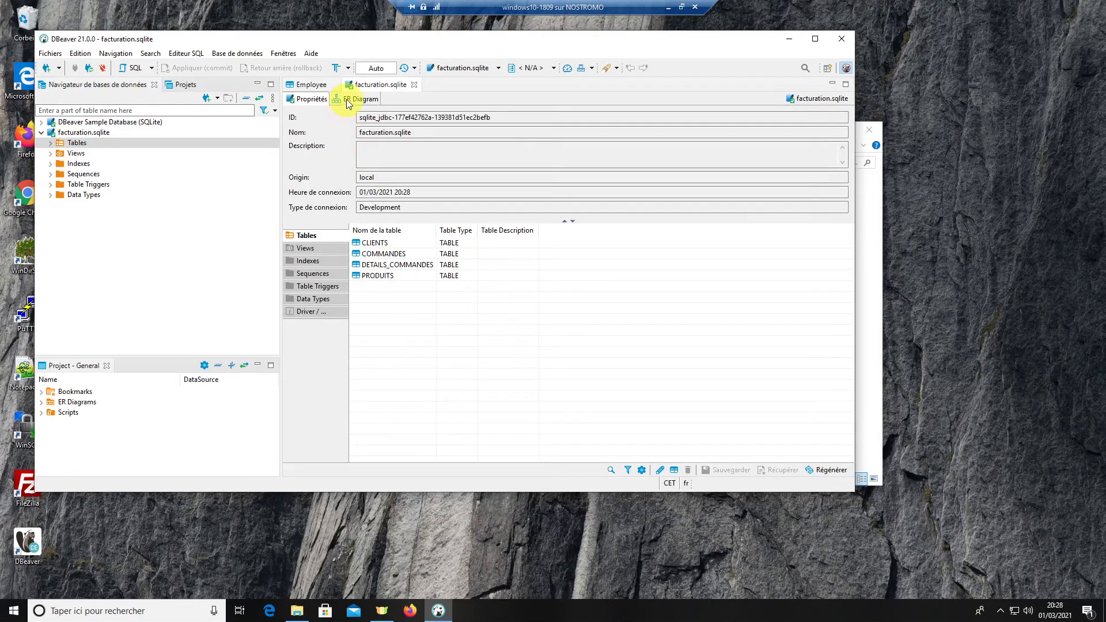
click(375, 243)
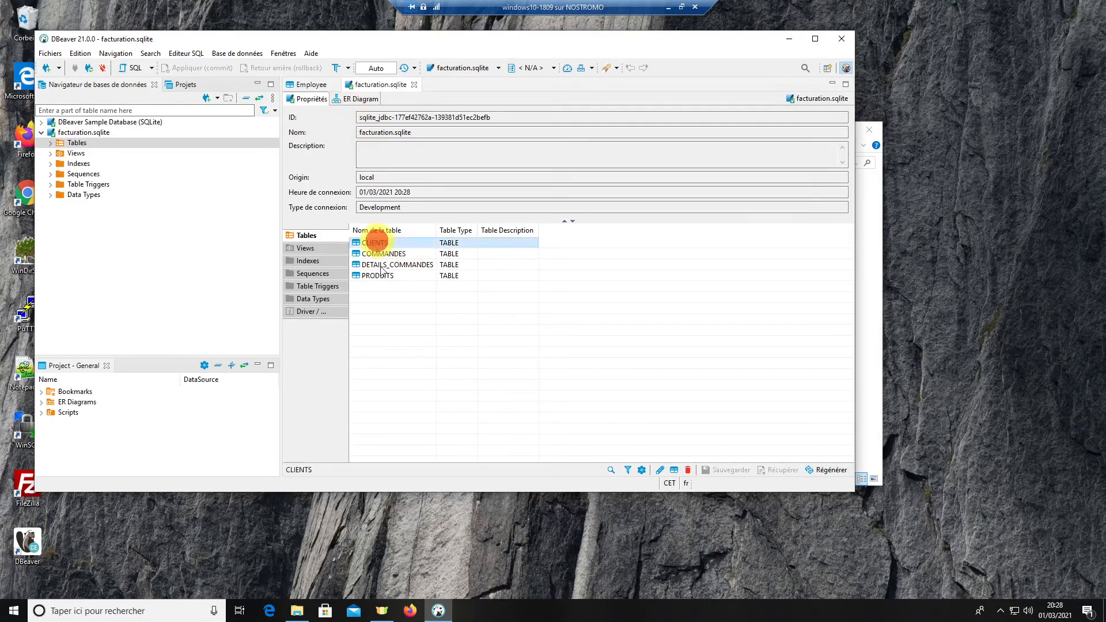
shift+click(378, 275)
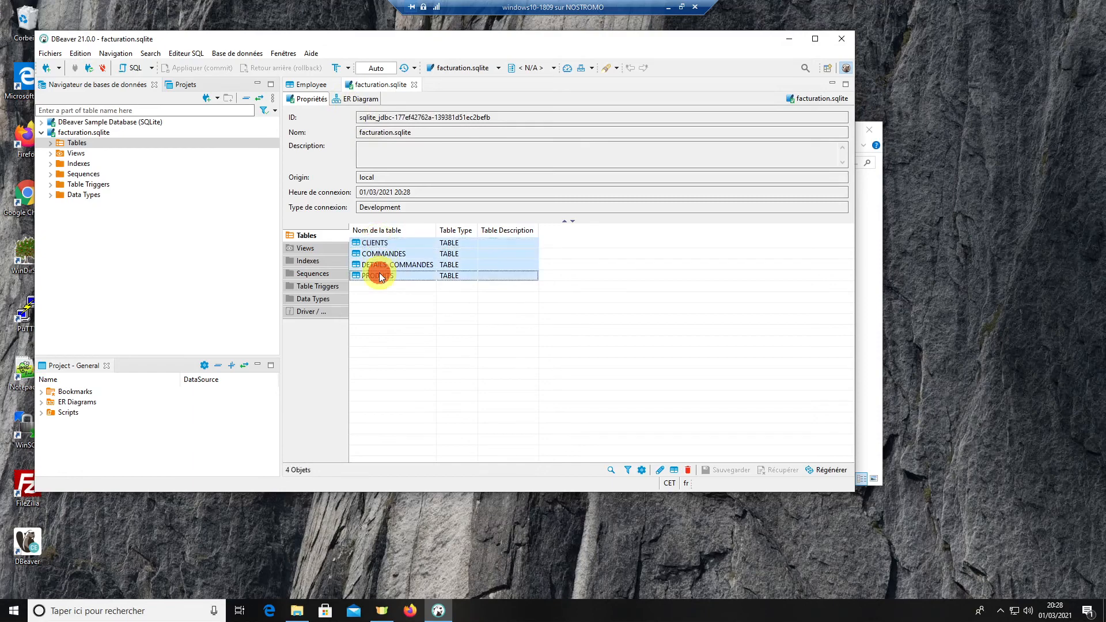
click(360, 99)
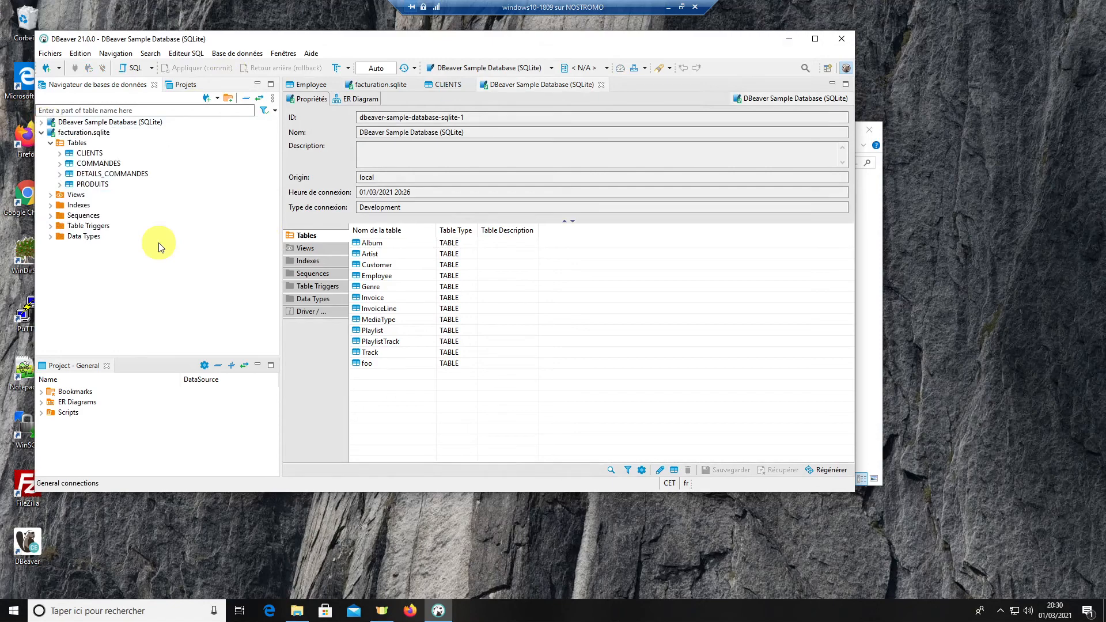
Open the CLIENTS table of facturation.sqlite and examine its column properties, data rows and ER diagram
click(85, 154)
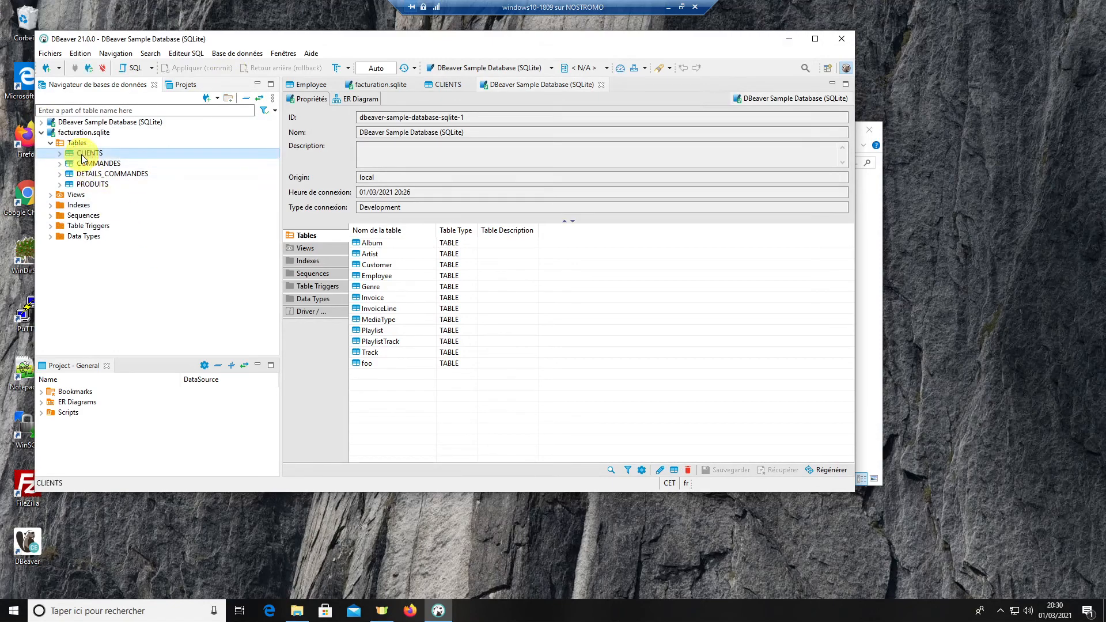
click(83, 156)
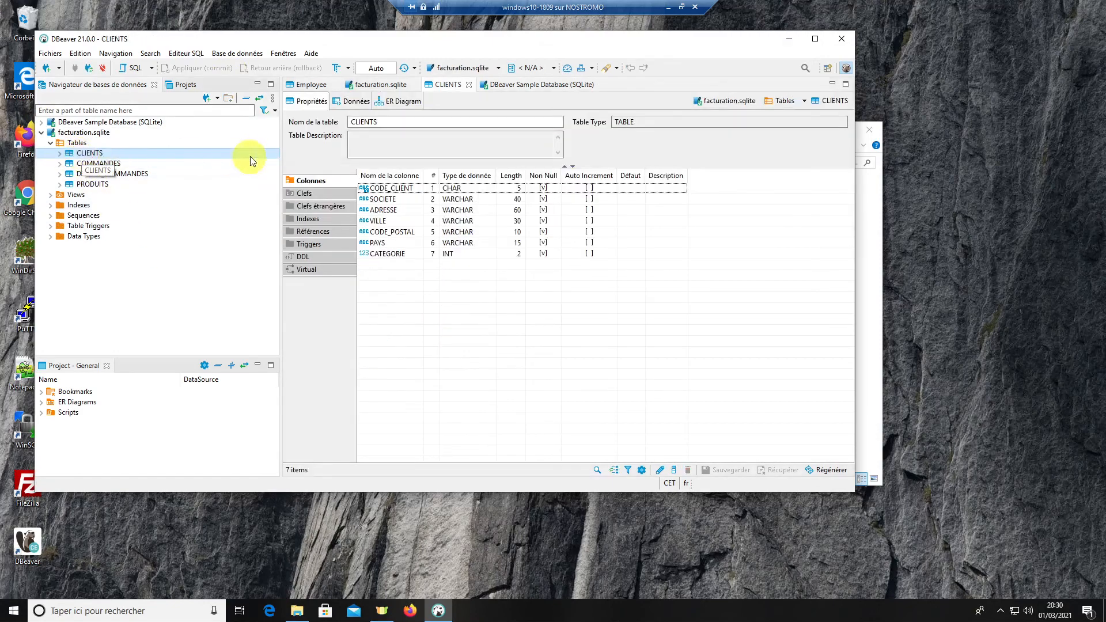
click(345, 103)
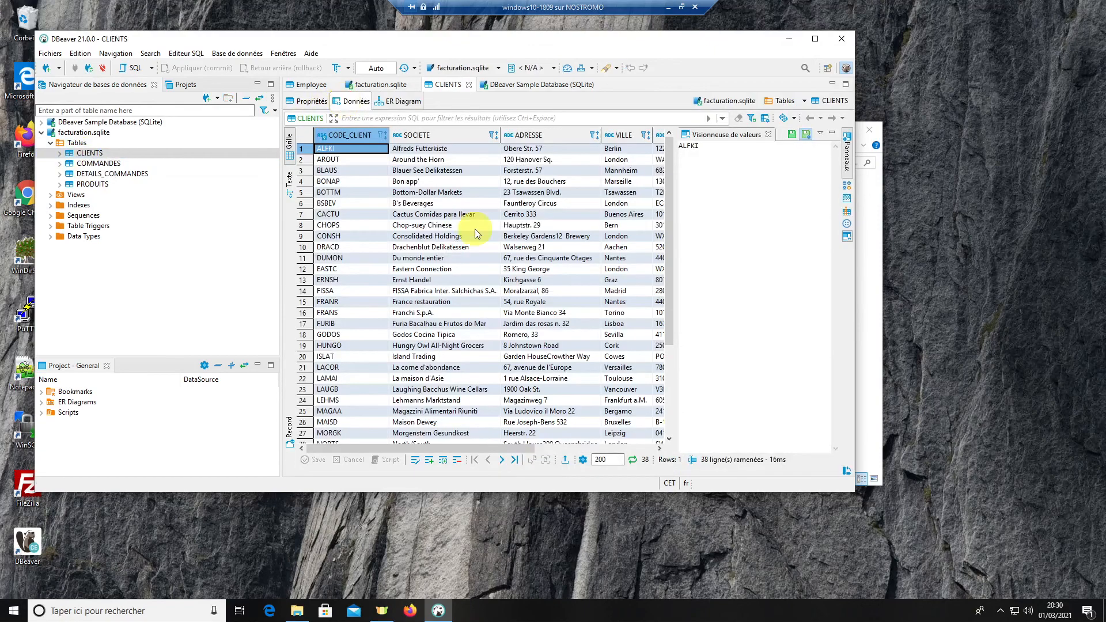
scroll(618, 356, down, 1)
scroll(617, 354, down, 2)
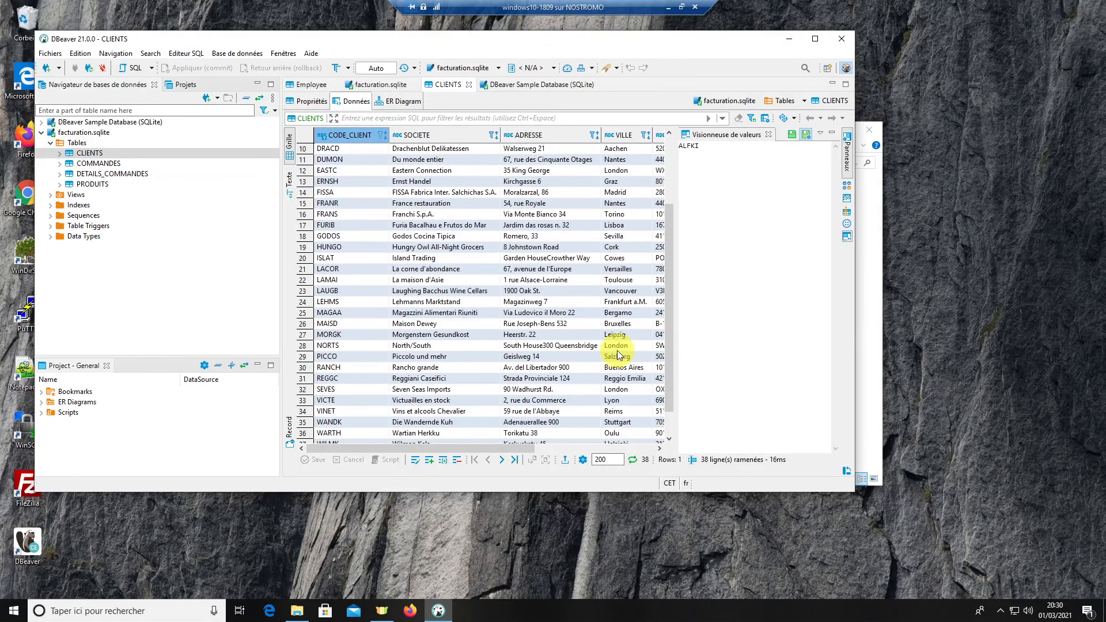
scroll(617, 351, down, 1)
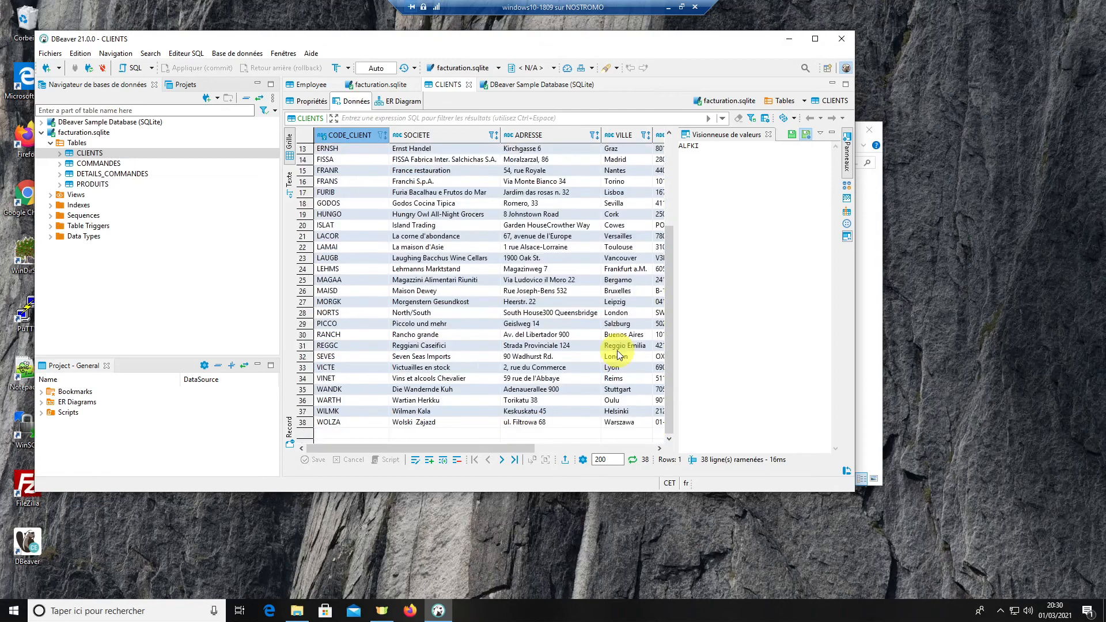
scroll(617, 350, up, 4)
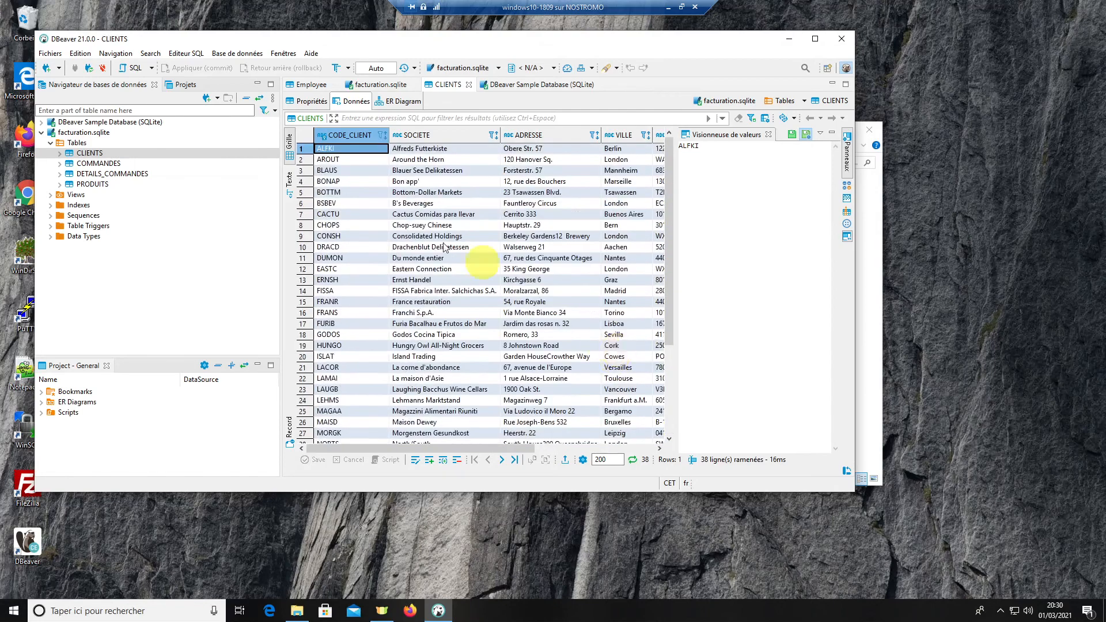
click(395, 103)
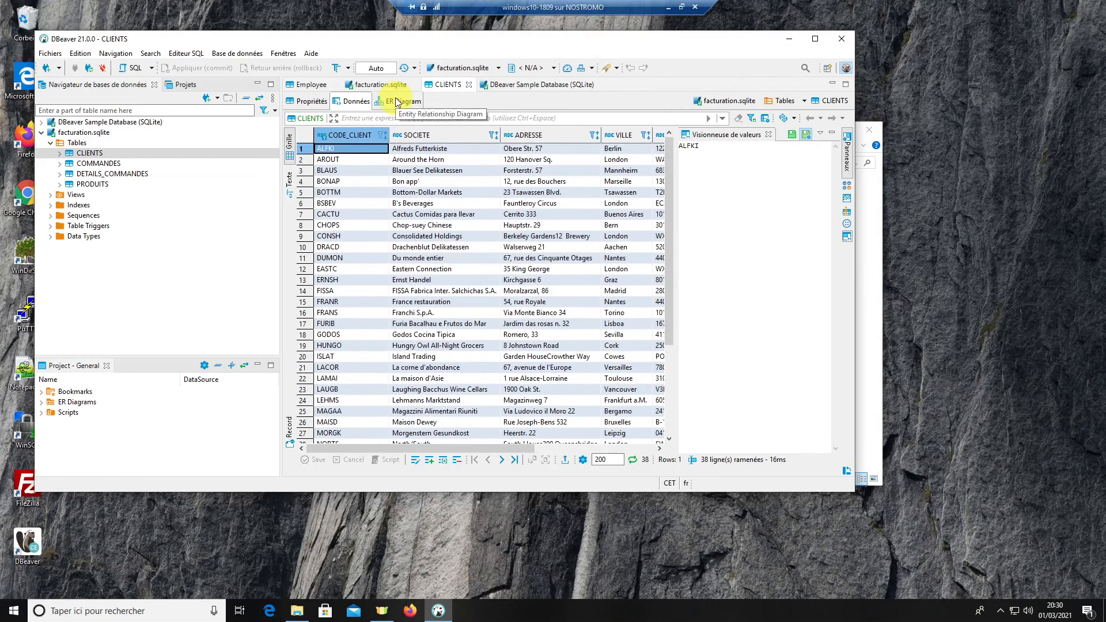
Return to the overview listing all tables of the facturation.sqlite database
click(125, 144)
click(124, 153)
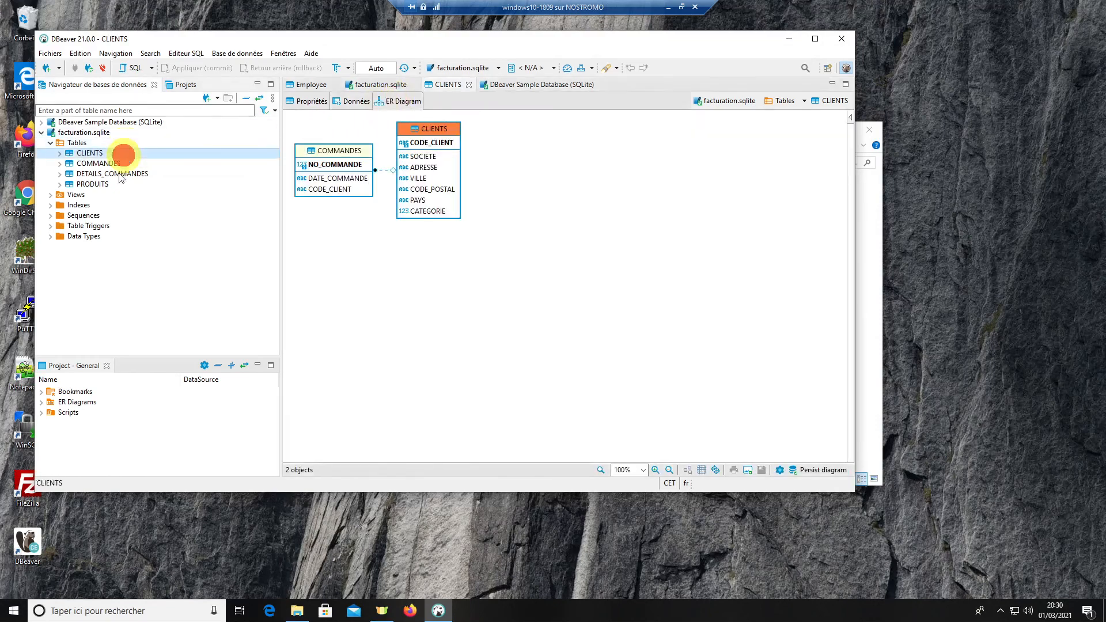
double_click(106, 143)
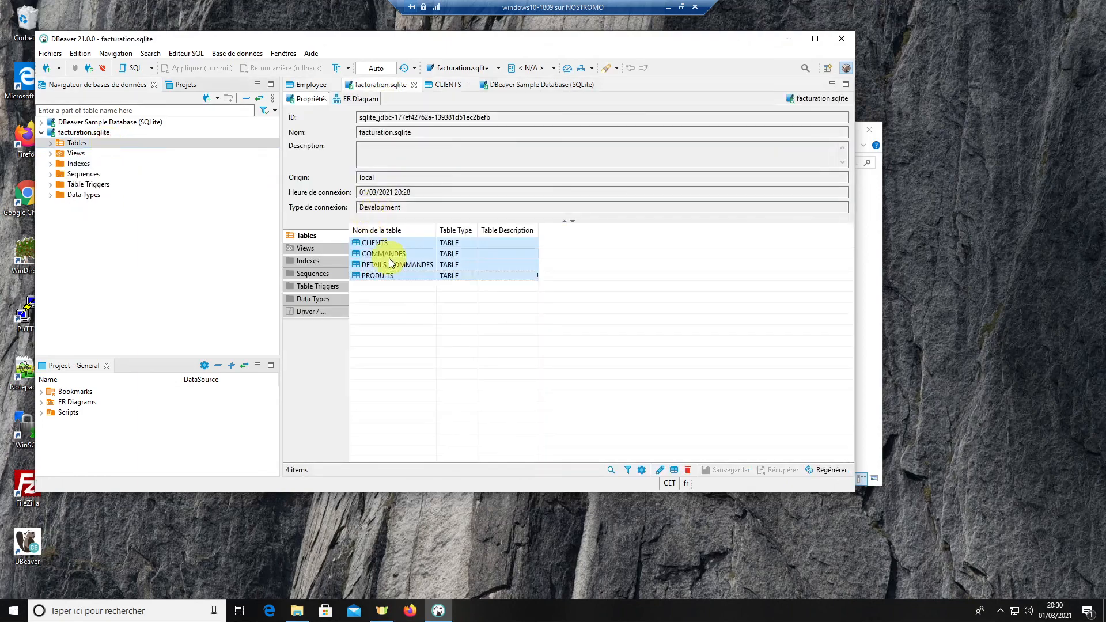